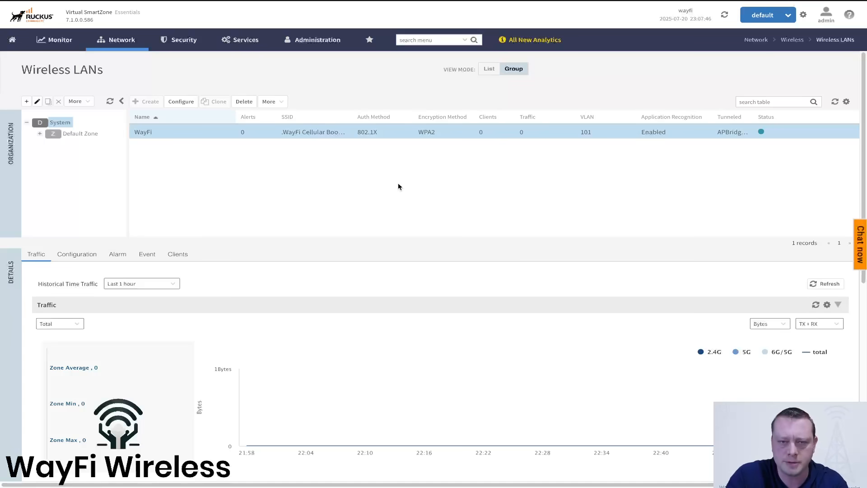
Open the WayFi WLAN's configuration and review its general, authentication, encryption, data plane, Hotspot 2.0 and client isolation settings.
double_click(272, 135)
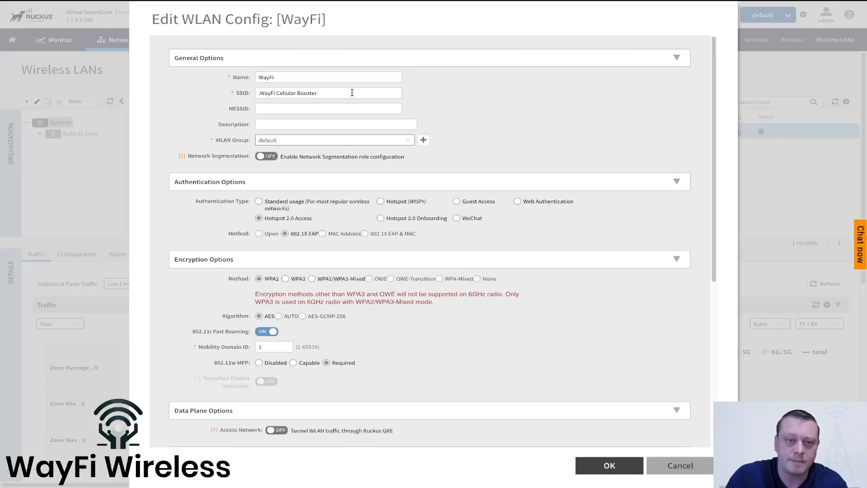
scroll(464, 110, "down", 2)
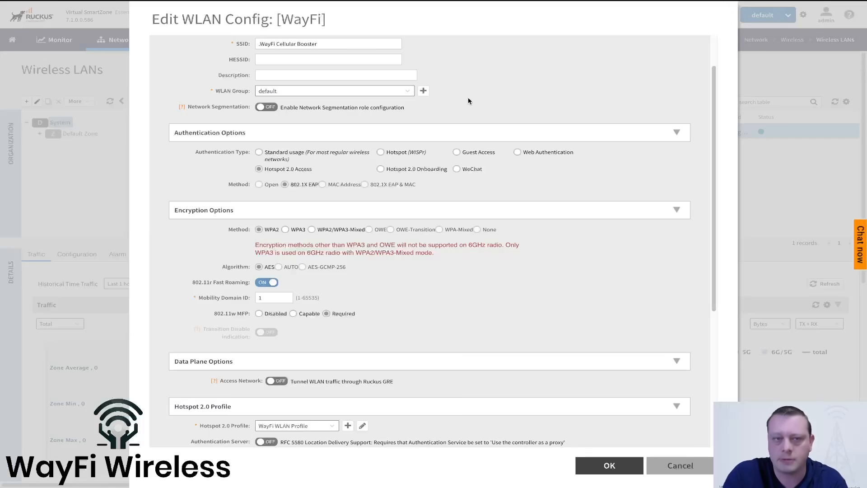
scroll(469, 101, "down", 1)
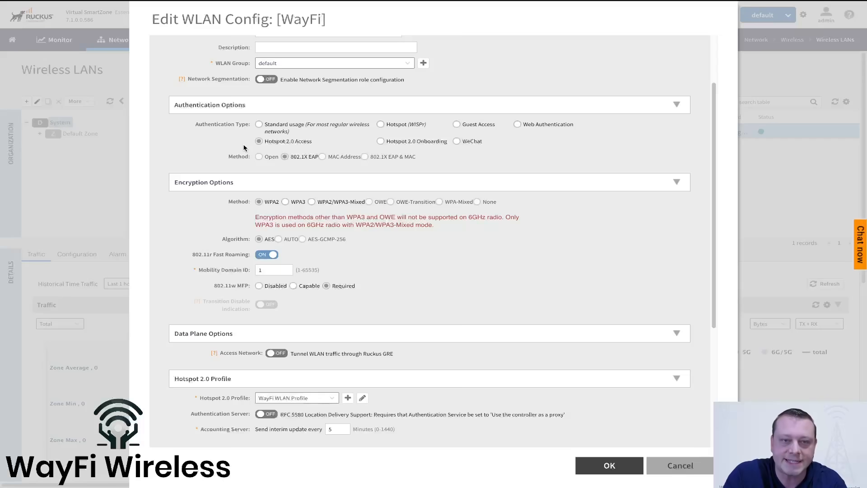
scroll(244, 147, "down", 1)
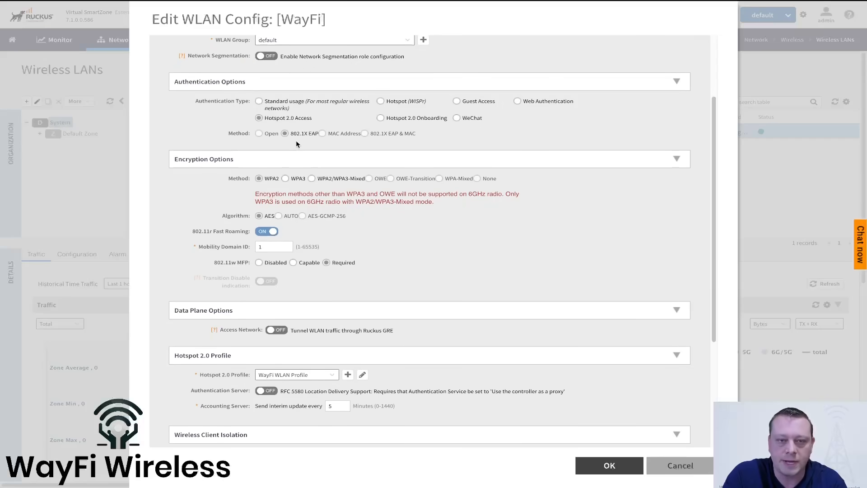
scroll(296, 140, "down", 1)
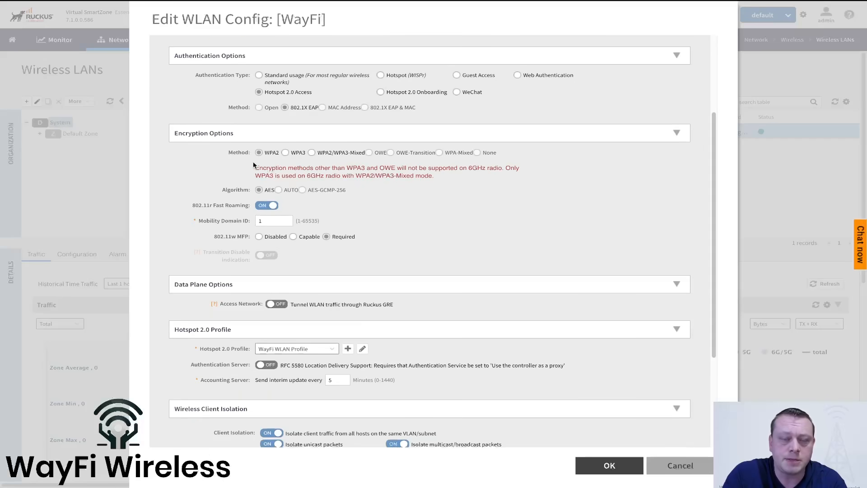
scroll(220, 175, "down", 1)
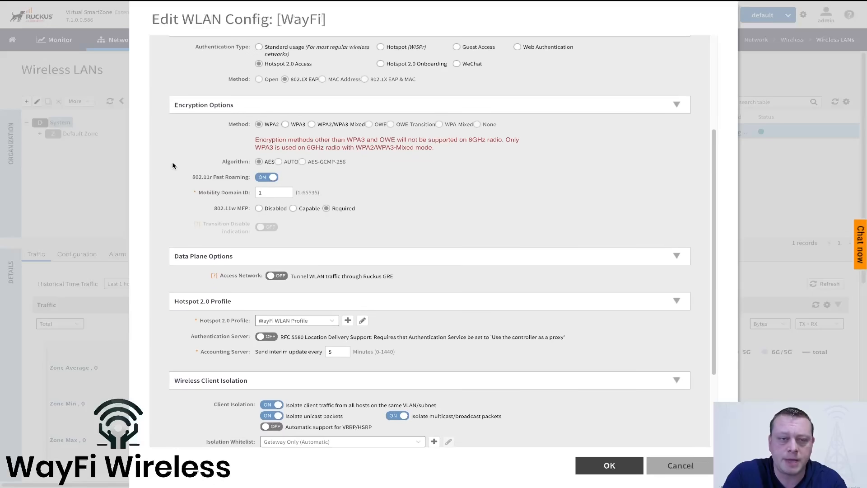
scroll(173, 164, "down", 1)
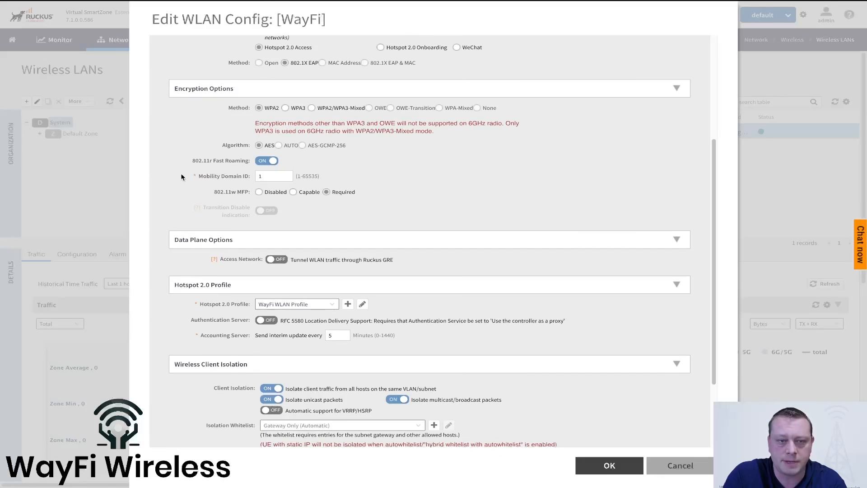
scroll(173, 182, "down", 1)
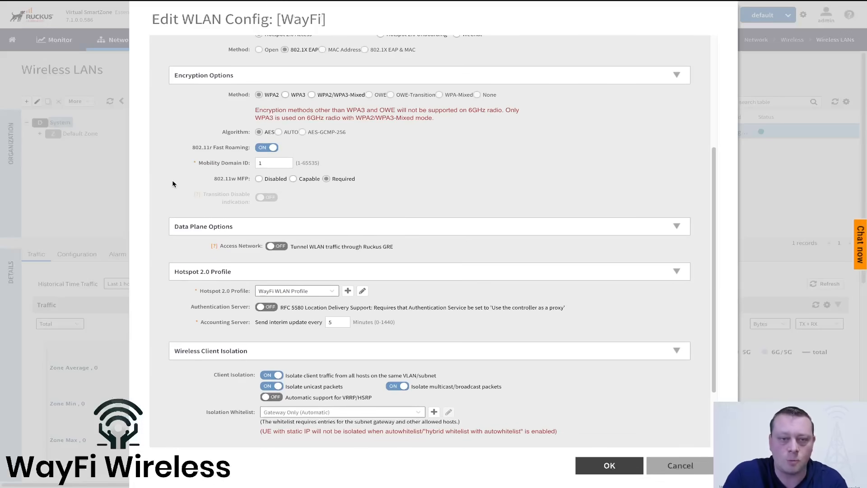
scroll(172, 180, "down", 1)
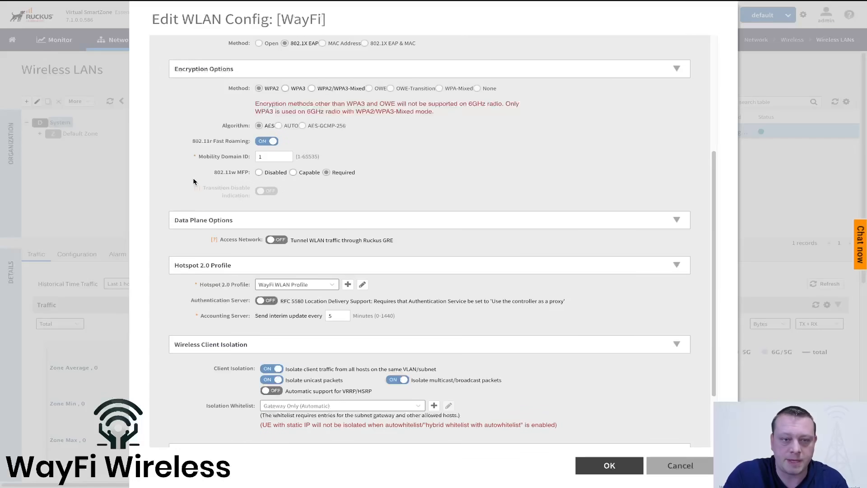
scroll(194, 180, "down", 4)
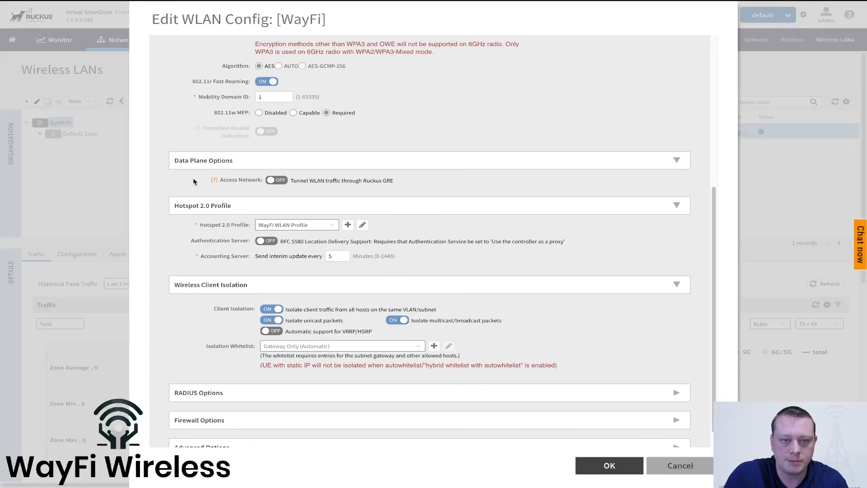
scroll(193, 180, "down", 1)
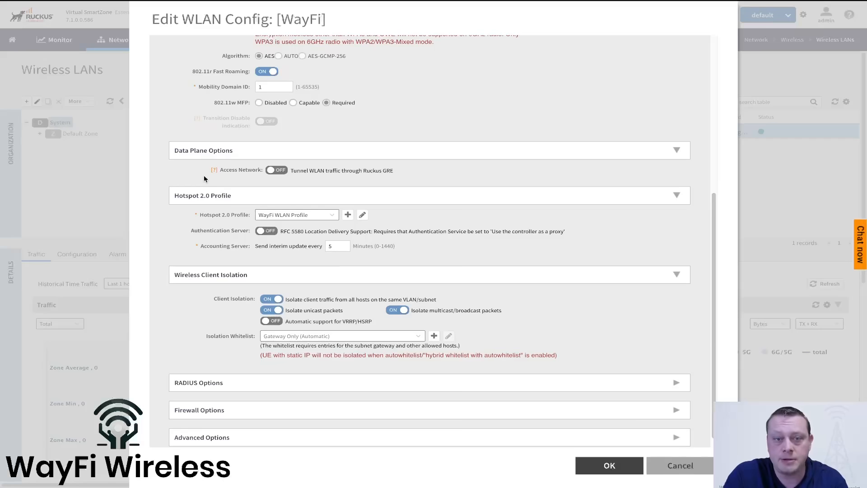
scroll(204, 178, "down", 1)
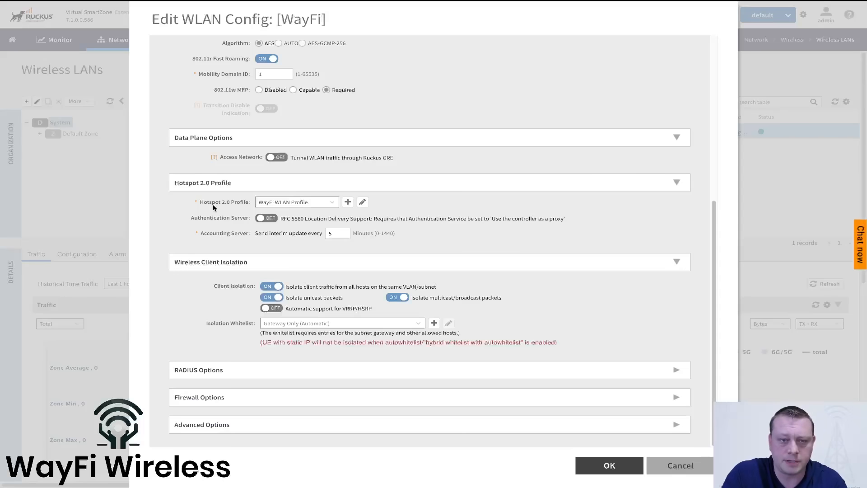
Open the WayFi WLAN Profile and review its operator profile's domain names, friendly names and operator icon, closing the operator profile without saving.
left_click(362, 202)
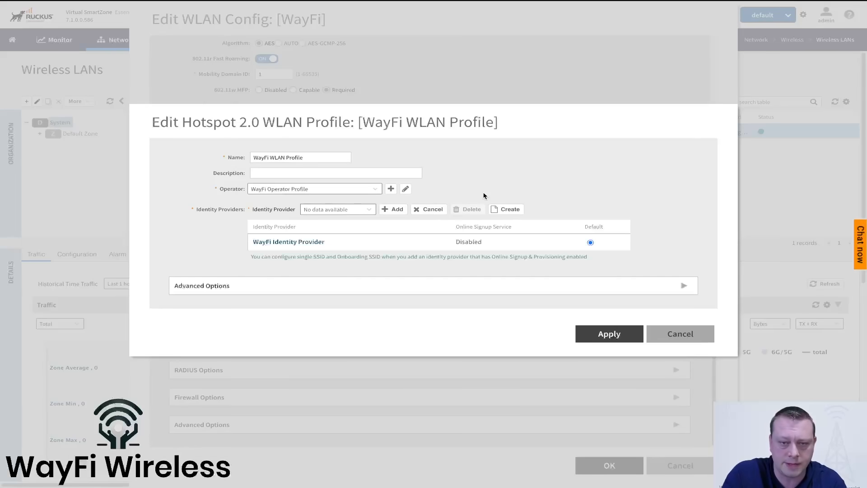
left_click(405, 189)
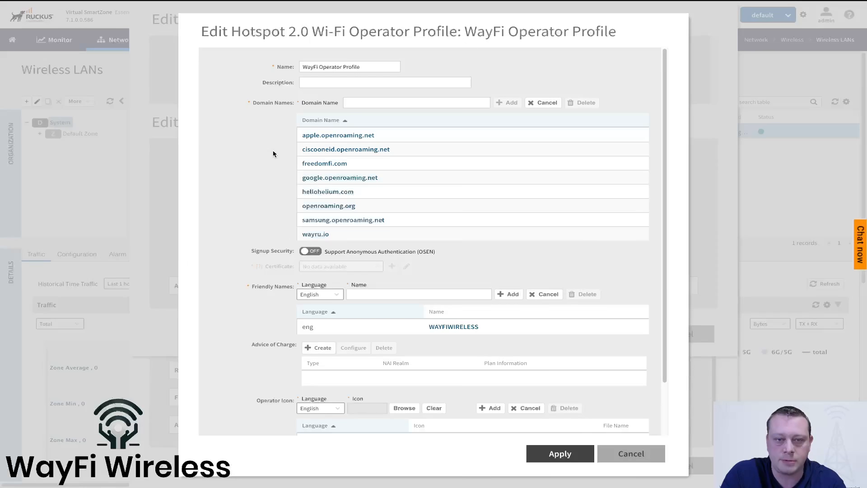
scroll(273, 154, "down", 2)
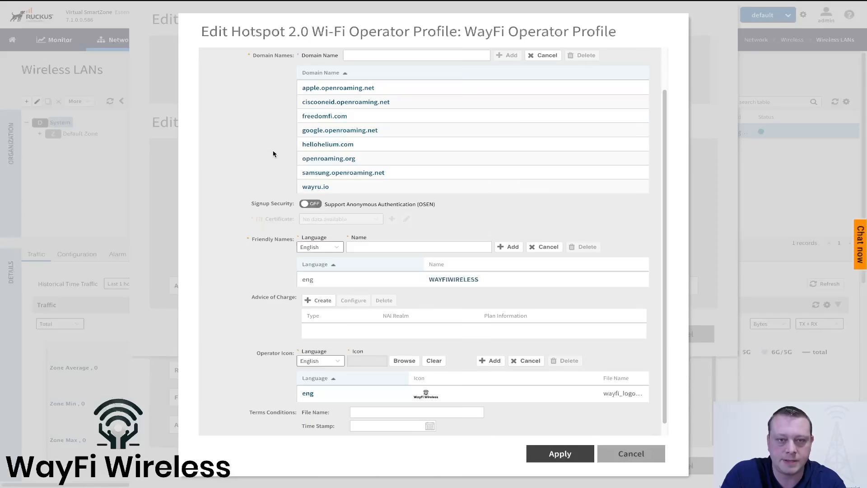
scroll(273, 154, "down", 1)
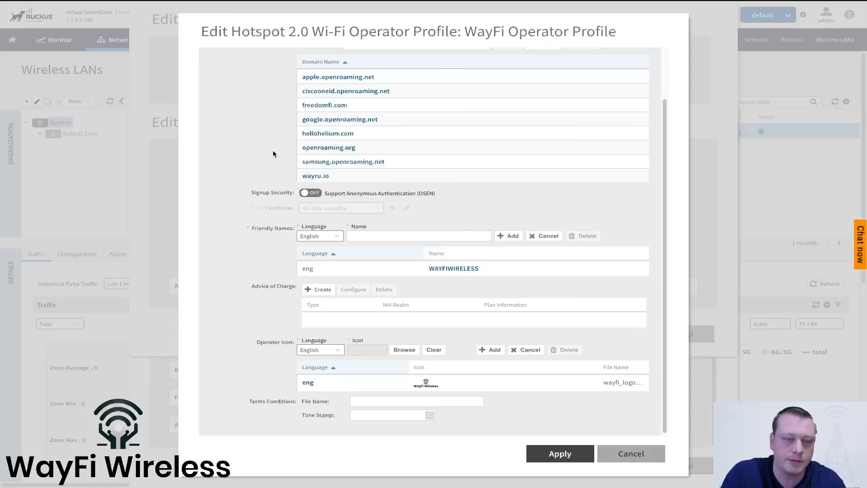
scroll(273, 154, "down", 1)
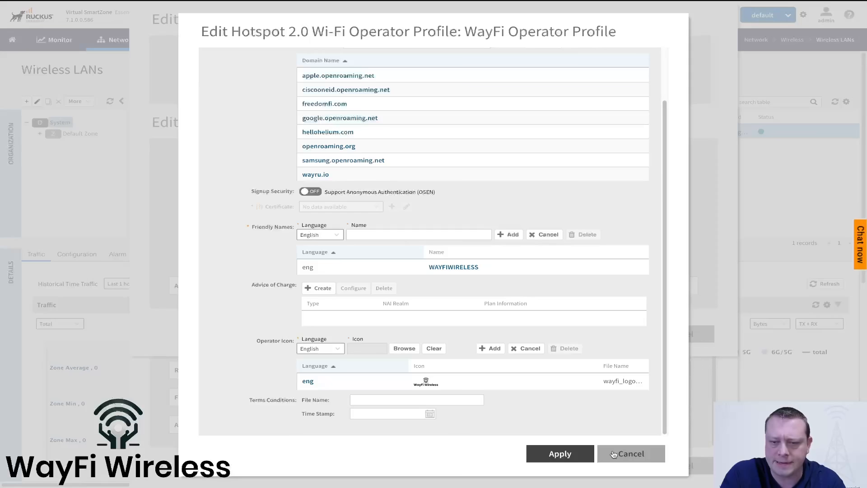
left_click(631, 457)
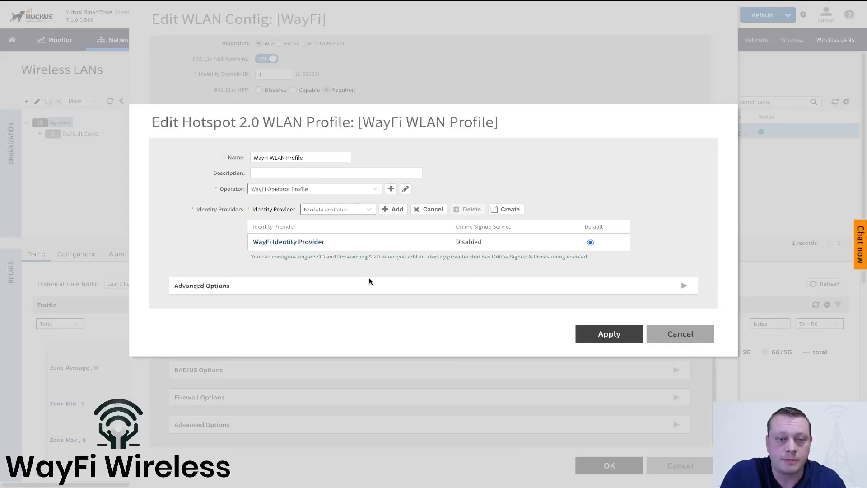
Examine the Hotspot 2.0 WLAN profile's advanced internet, access network, IP address and connection capability settings, closing the profile without saving.
left_click(379, 288)
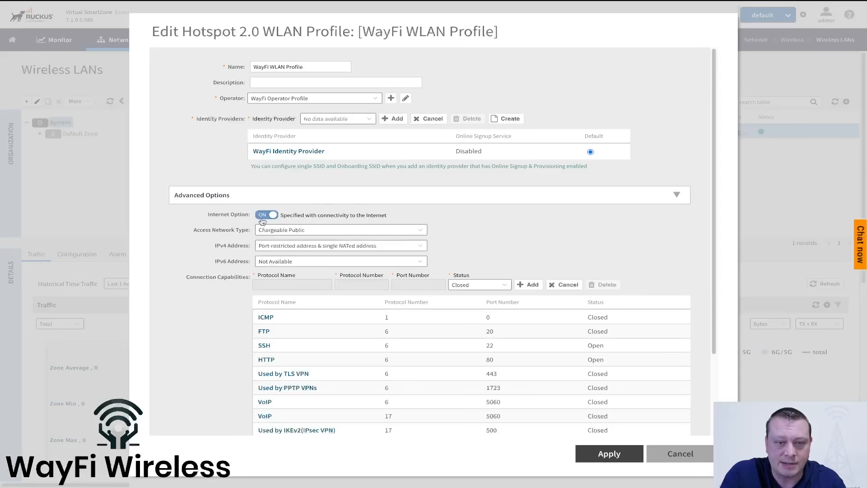
scroll(451, 214, "down", 2)
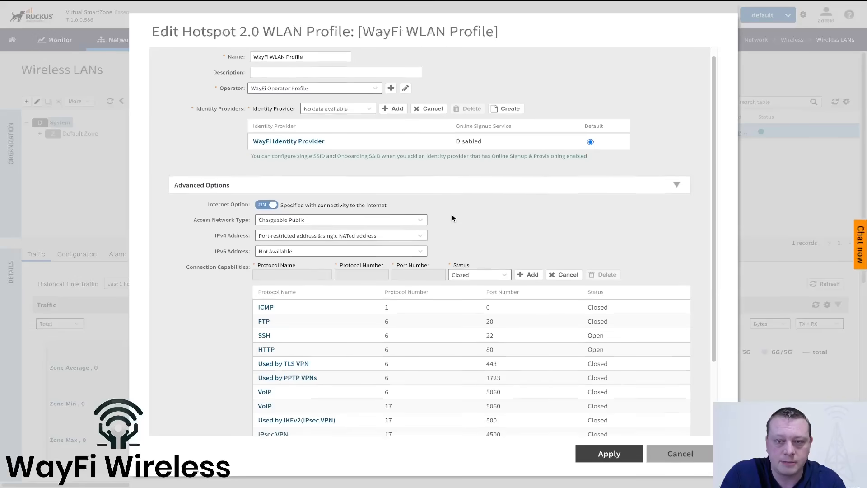
scroll(476, 196, "down", 2)
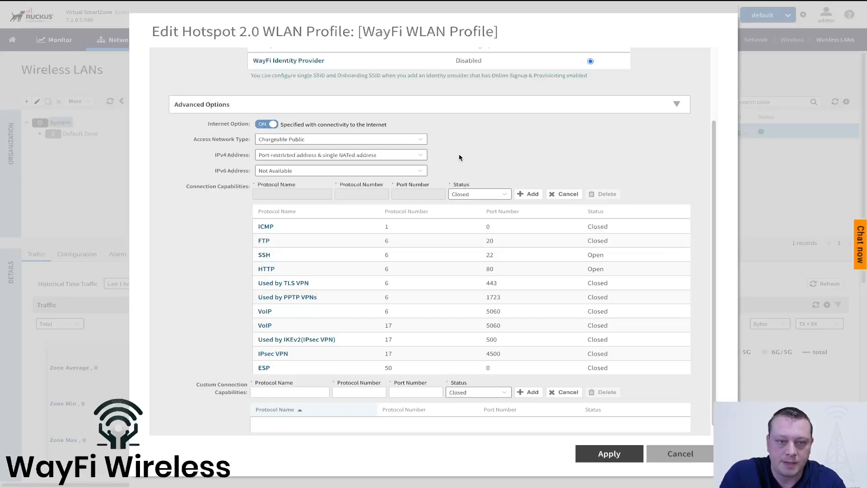
scroll(459, 156, "down", 1)
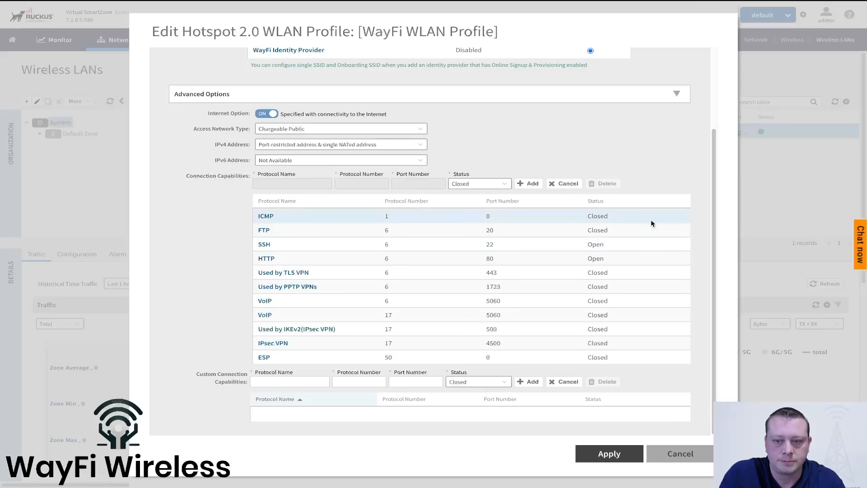
left_click(693, 458)
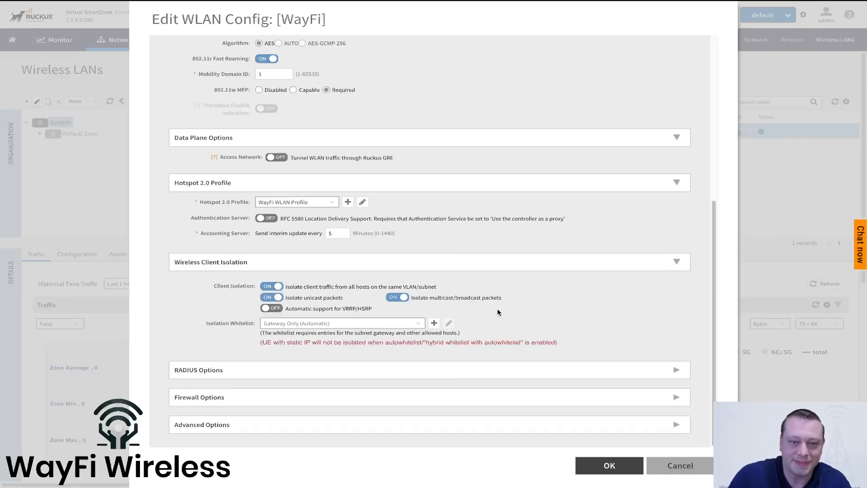
Review the WLAN's RADIUS options and firewall options, collapsing the firewall section when done.
left_click(488, 370)
scroll(526, 345, "down", 3)
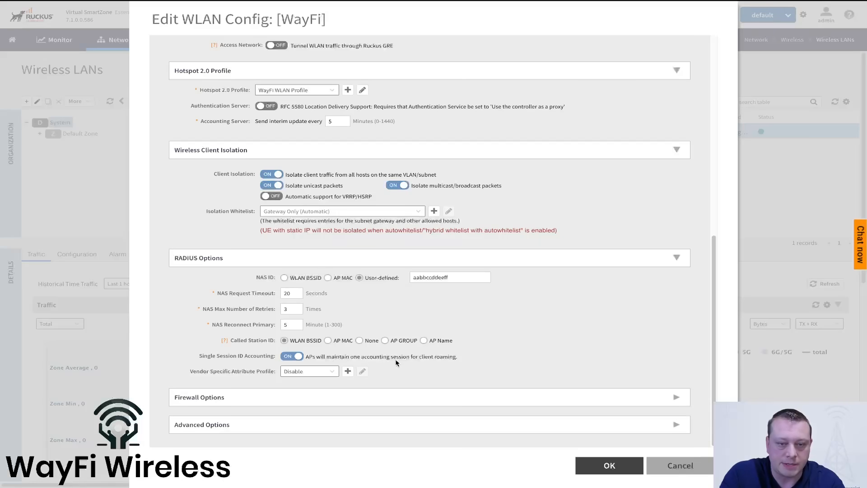
left_click(391, 397)
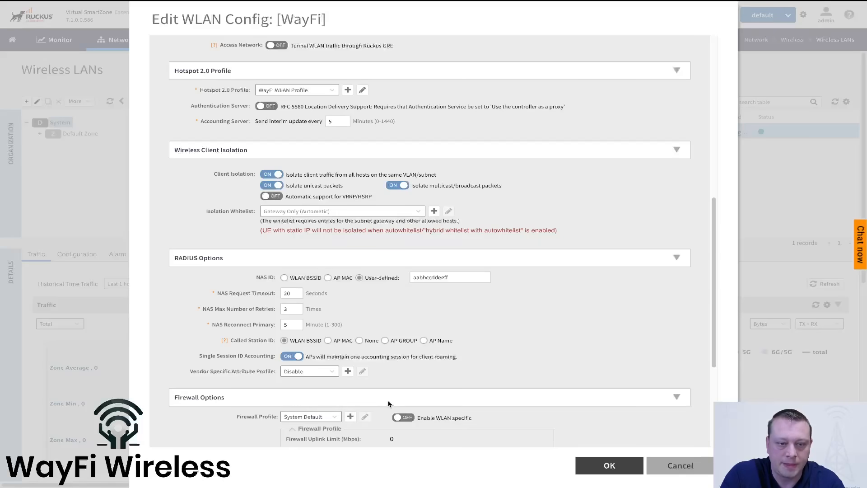
scroll(435, 383, "down", 3)
scroll(435, 387, "down", 1)
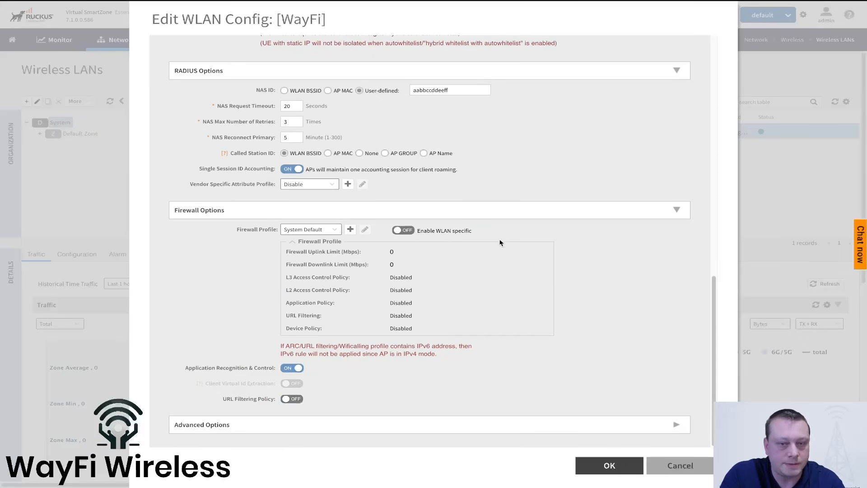
left_click(493, 216)
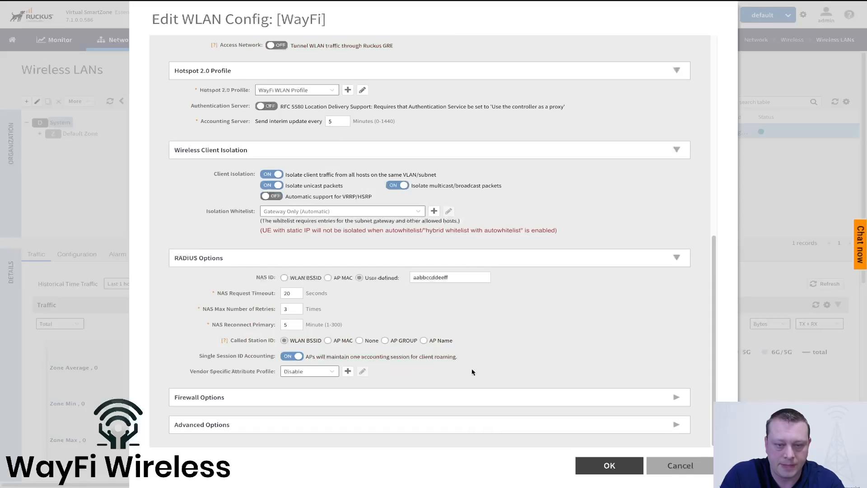
Disable Downstream Group-Address Frame Forwarding (DGAF) in the WLAN's advanced options.
left_click(472, 428)
scroll(497, 410, "down", 3)
scroll(496, 410, "down", 4)
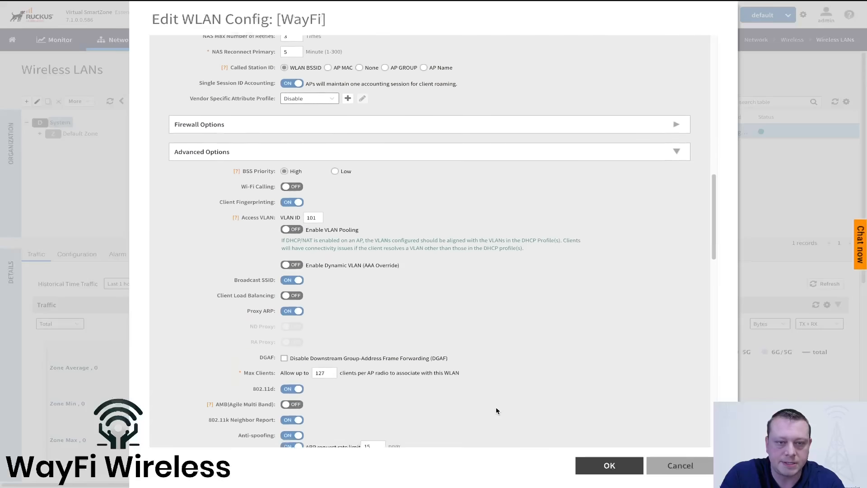
scroll(496, 410, "down", 1)
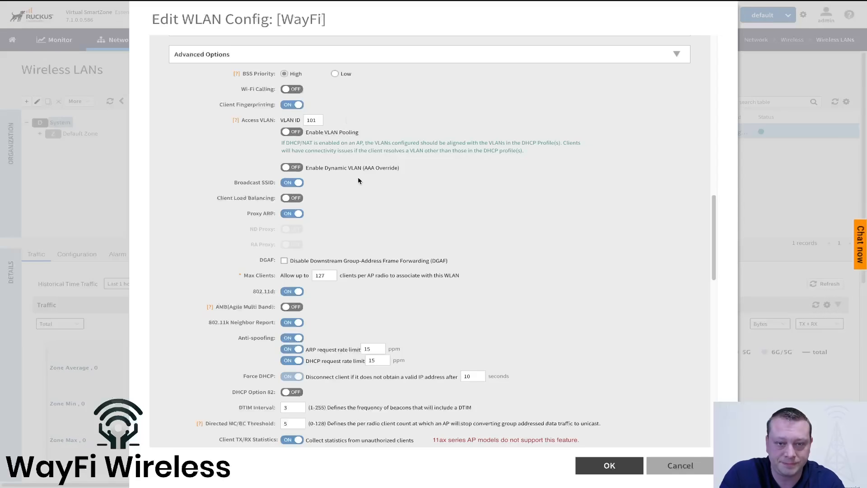
scroll(355, 186, "down", 1)
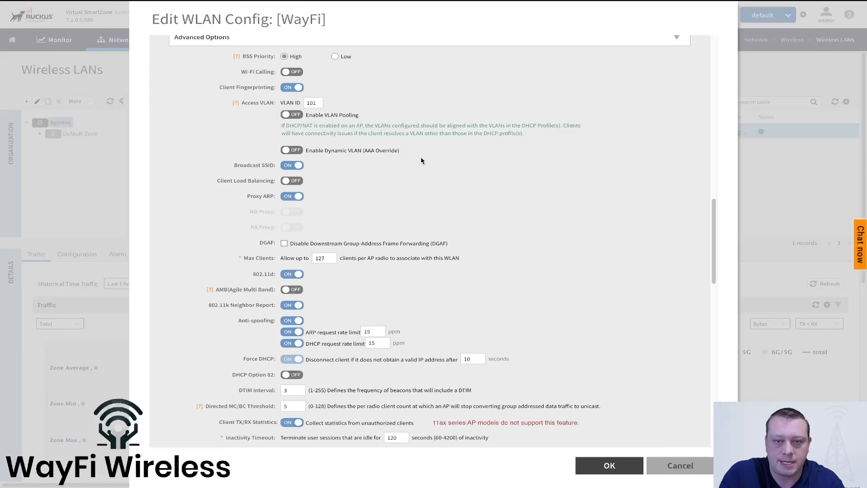
scroll(407, 136, "down", 2)
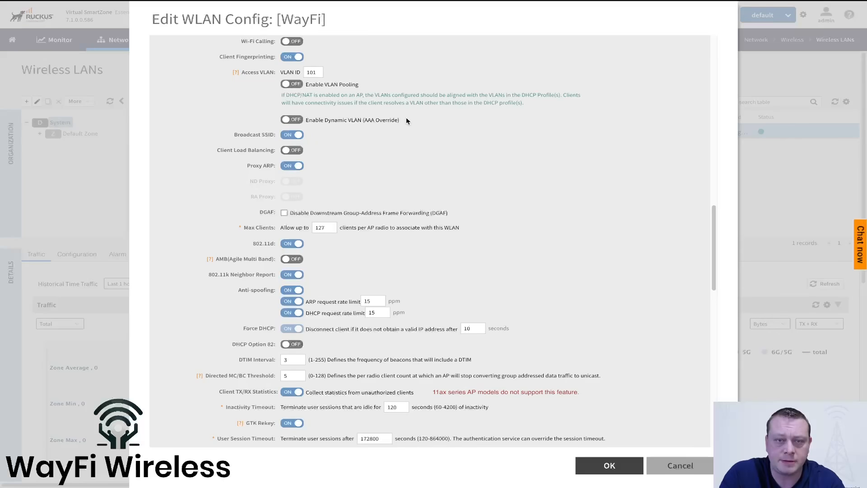
scroll(406, 120, "down", 2)
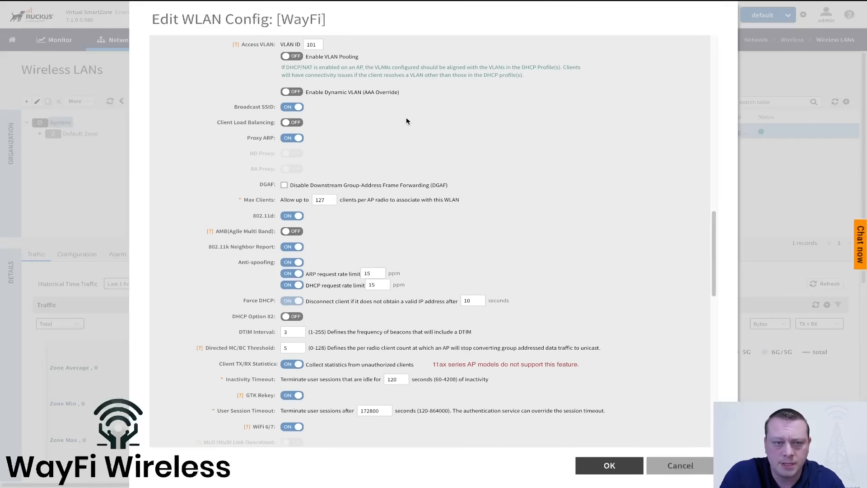
scroll(324, 103, "down", 3)
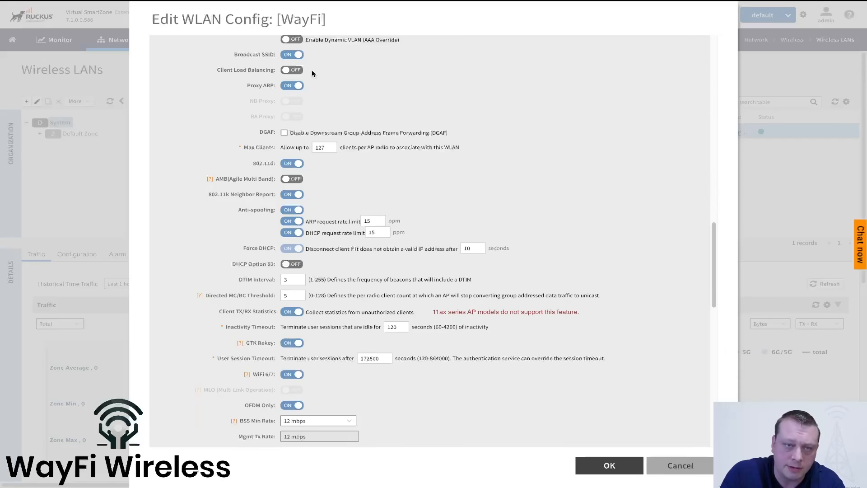
scroll(337, 89, "down", 1)
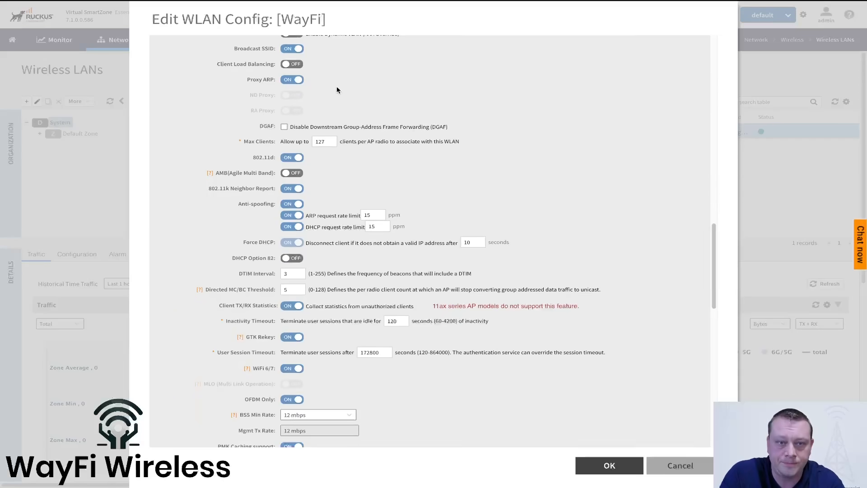
left_click(284, 128)
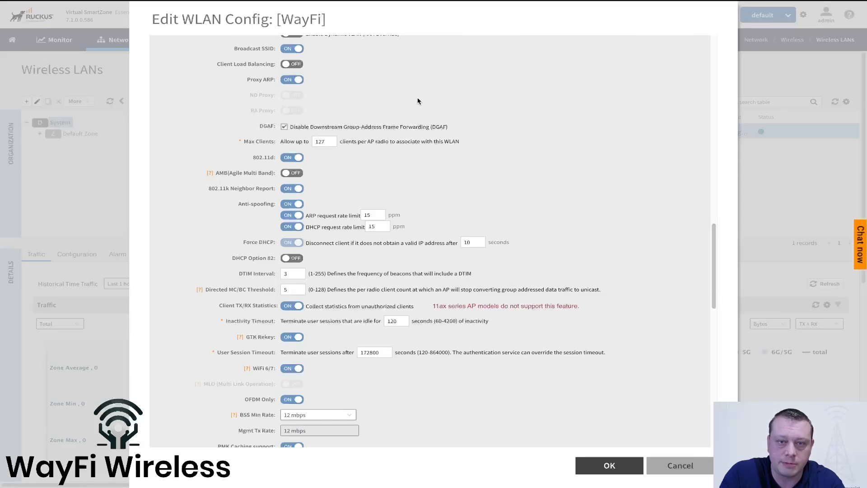
Review the WLAN's client limit, neighbor report, anti-spoofing, DHCP, DTIM, multicast threshold and session timeout settings in the advanced options.
scroll(459, 106, "down", 3)
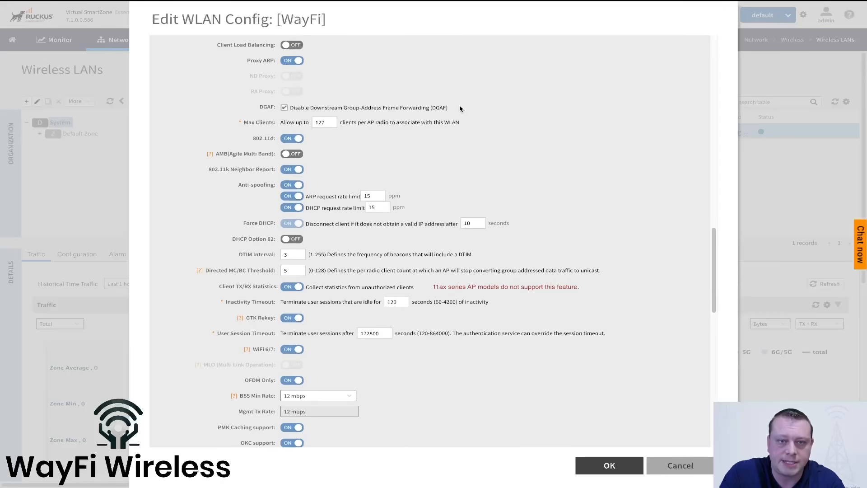
scroll(460, 106, "down", 1)
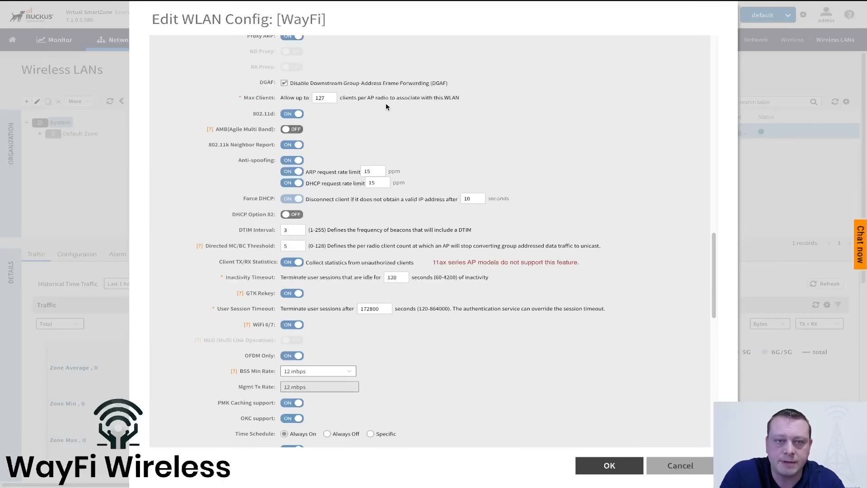
scroll(386, 106, "down", 3)
scroll(386, 106, "down", 5)
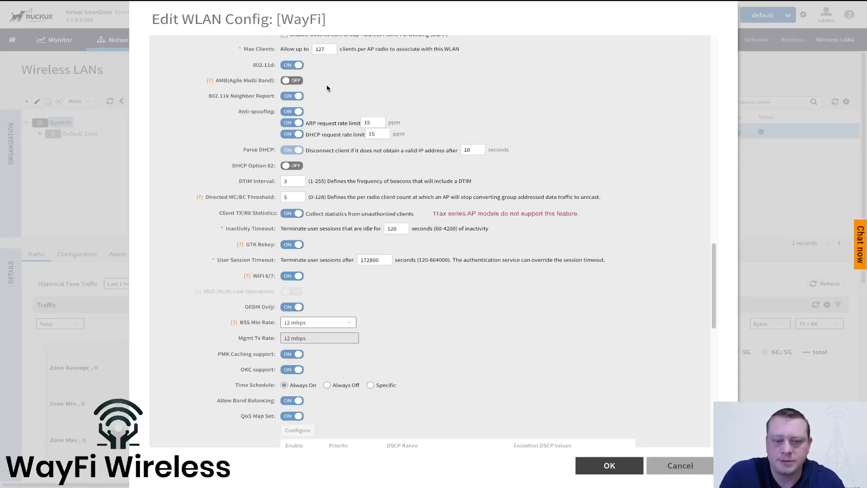
scroll(328, 88, "down", 2)
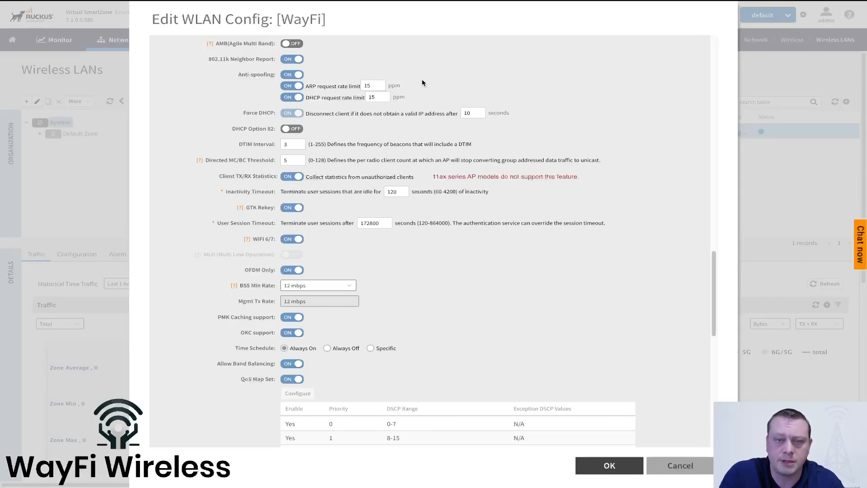
scroll(429, 85, "down", 1)
scroll(434, 88, "down", 2)
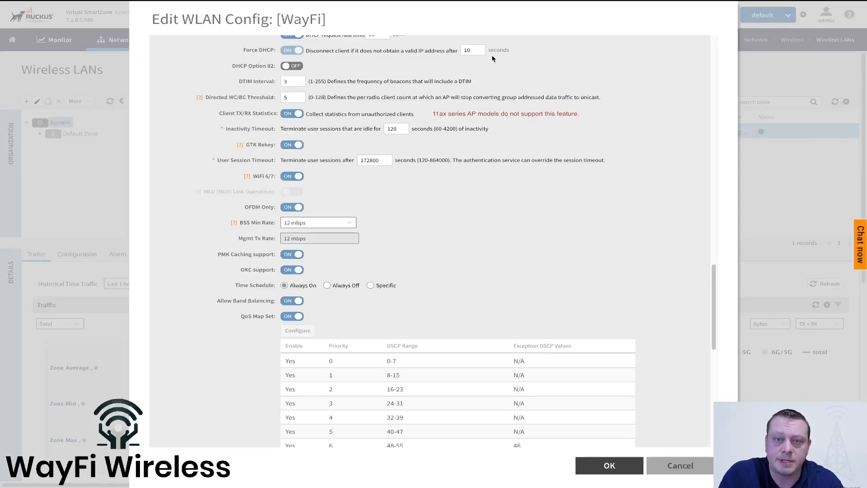
scroll(549, 62, "down", 1)
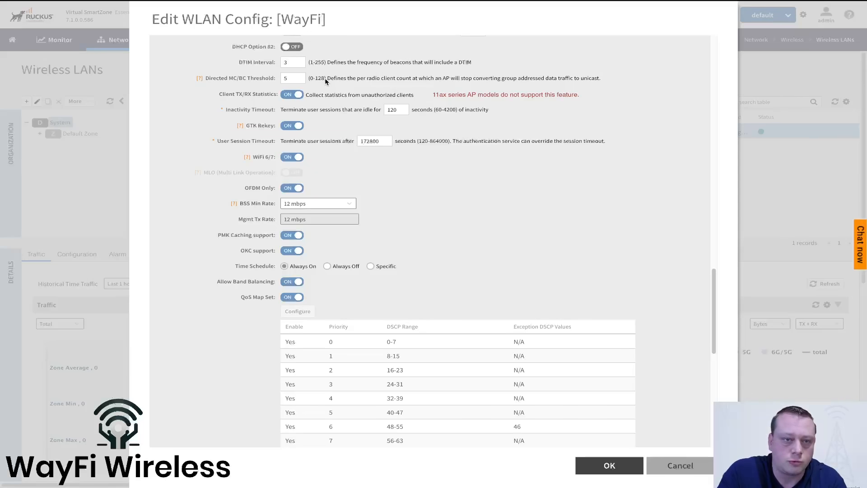
scroll(324, 78, "down", 3)
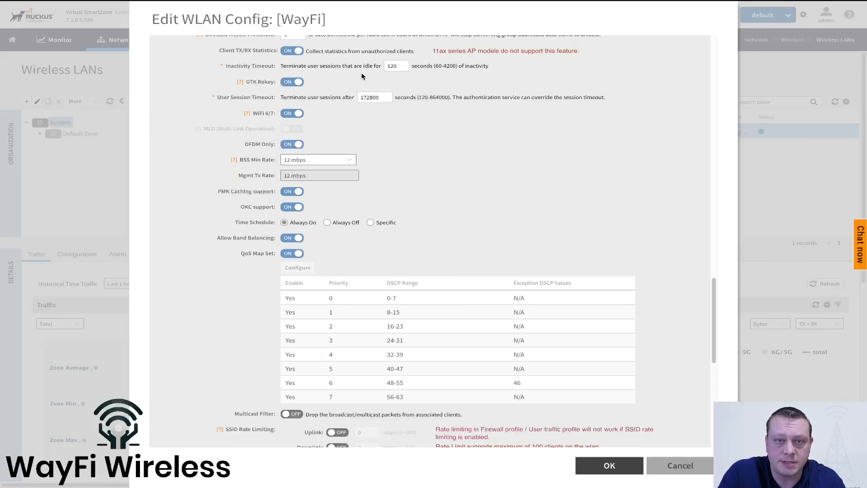
scroll(405, 76, "down", 2)
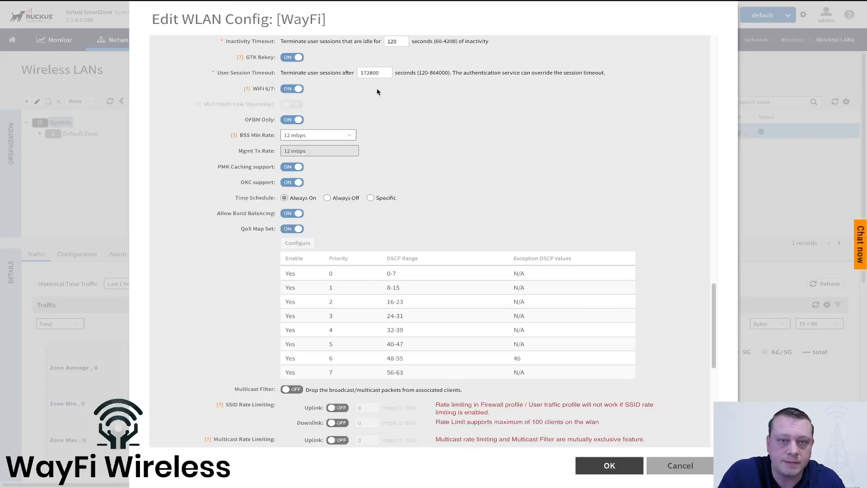
Examine the WLAN's OFDM, BSS minimum rate, PMK caching, OKC, band balancing, QoS map and rate limiting settings.
scroll(377, 89, "down", 3)
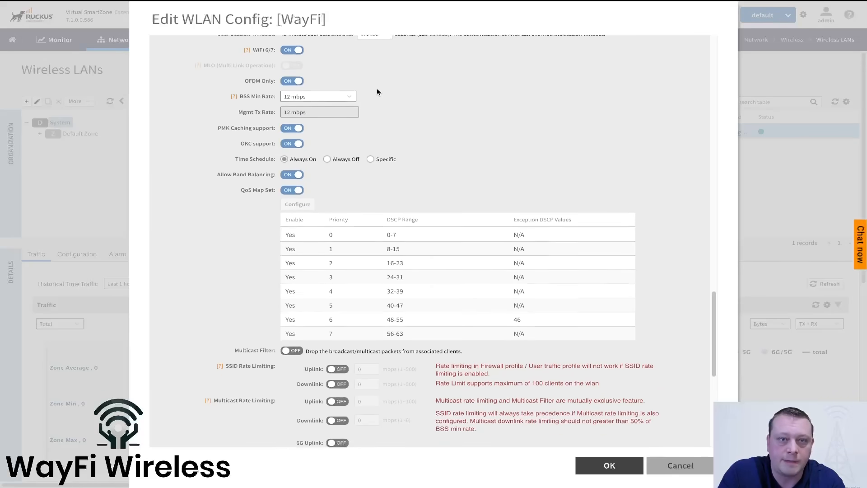
scroll(377, 91, "up", 1)
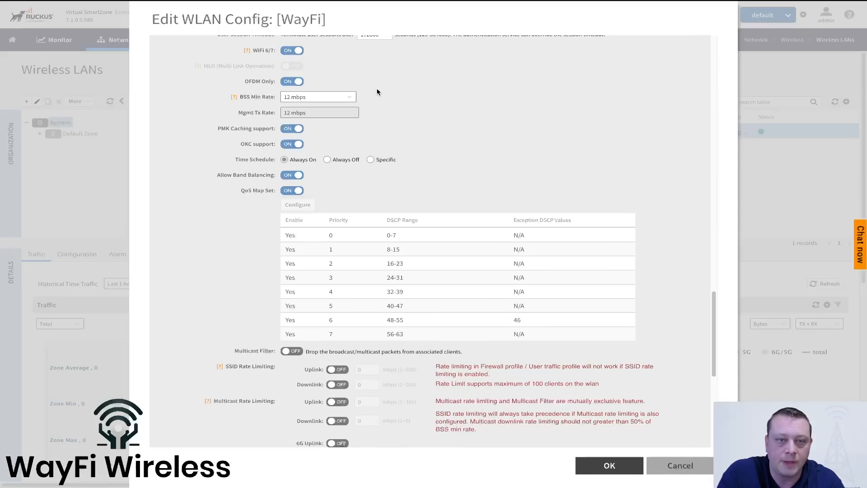
scroll(372, 74, "down", 1)
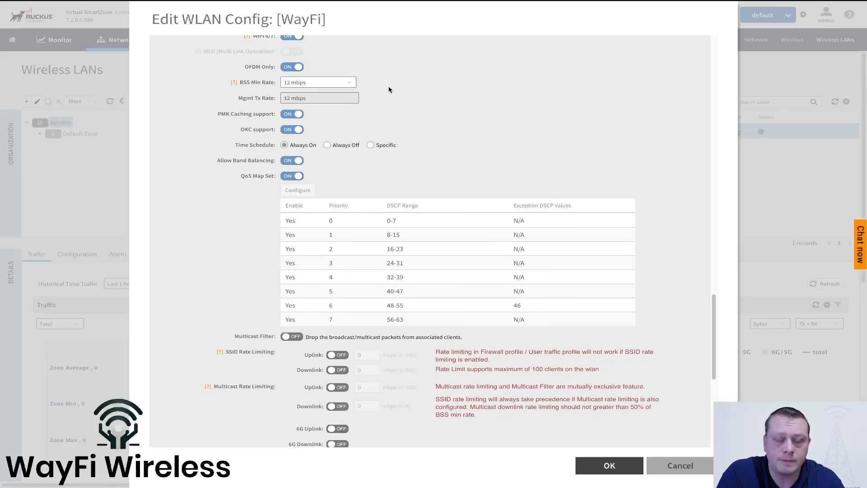
scroll(389, 89, "down", 3)
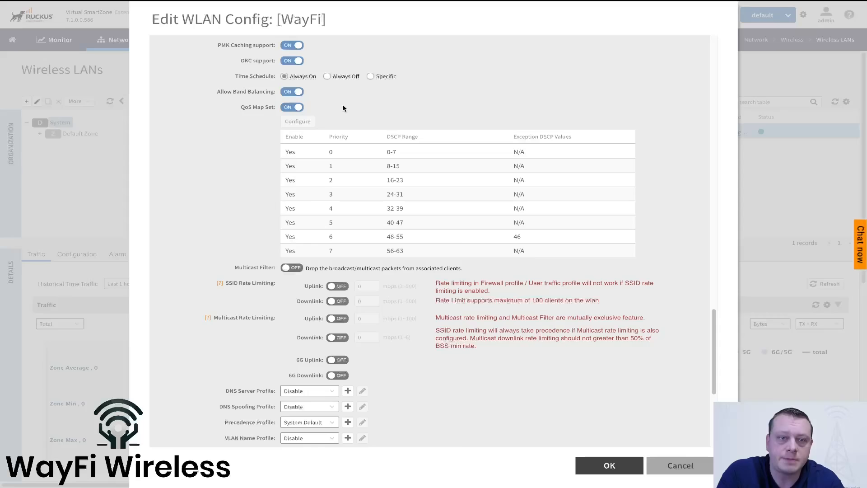
scroll(343, 109, "down", 1)
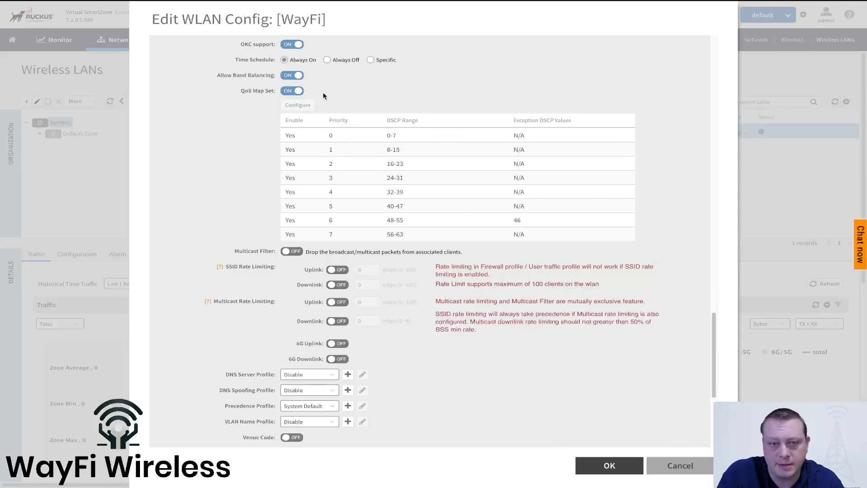
scroll(265, 159, "down", 4)
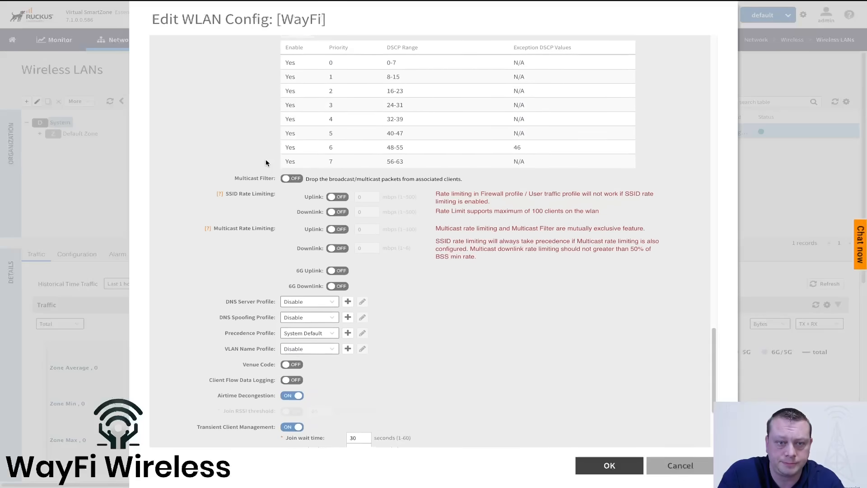
scroll(266, 159, "down", 2)
scroll(476, 277, "down", 2)
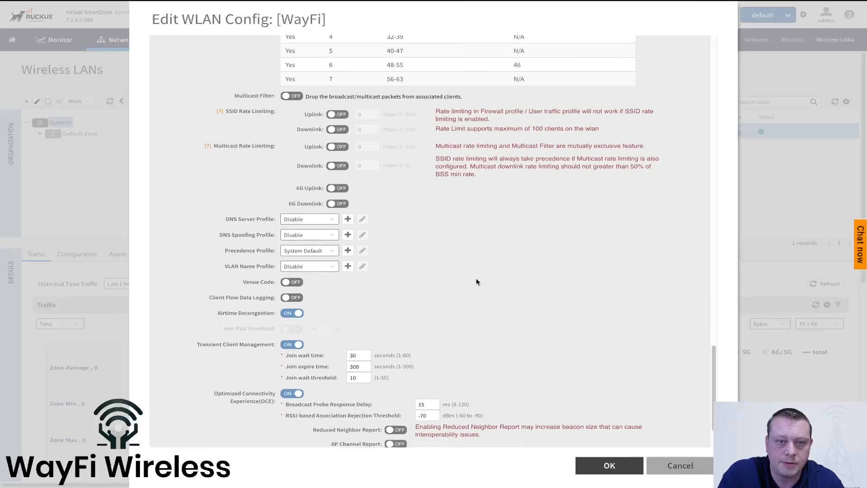
Check the transient client management, Optimized Connectivity Experience and QoS mirroring settings, and save the WayFi WLAN configuration.
scroll(476, 278, "down", 3)
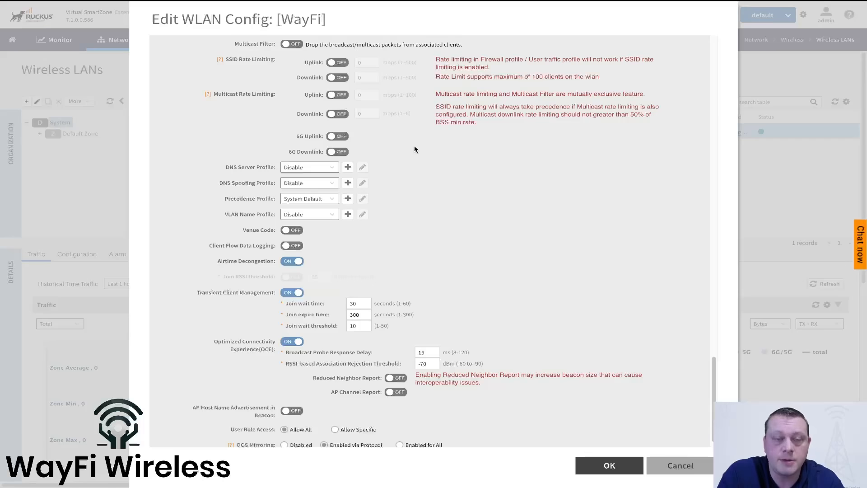
scroll(415, 144, "down", 1)
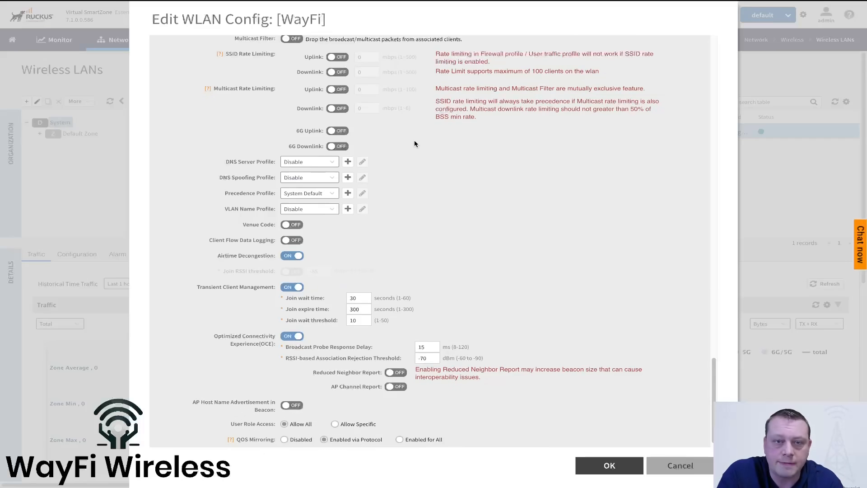
scroll(415, 143, "down", 1)
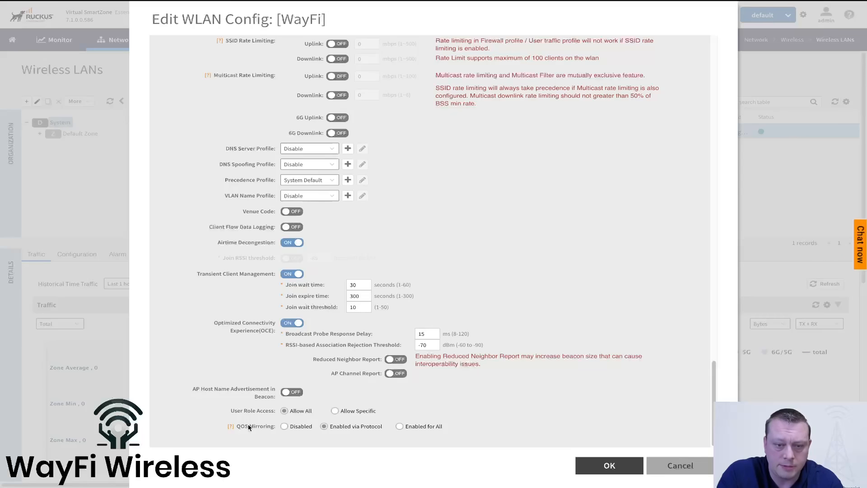
left_click(609, 465)
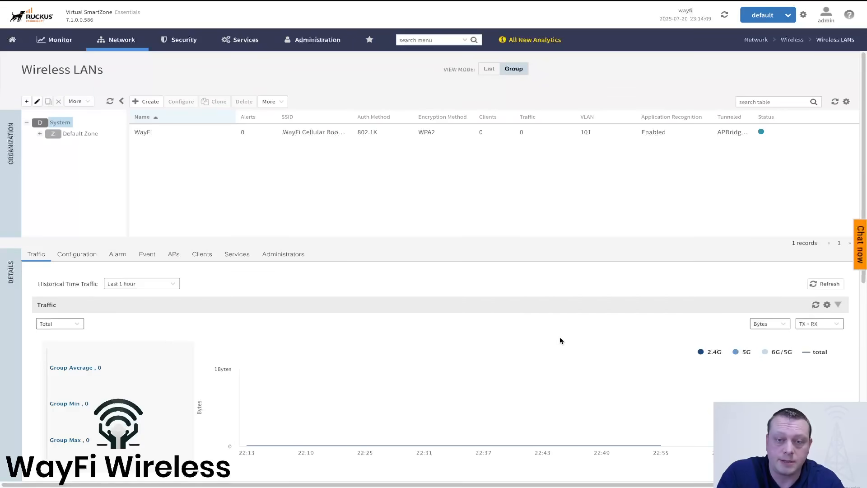
Go to the Hotspot 2.0 services and open the WayFi Identity Provider for editing.
left_click(250, 134)
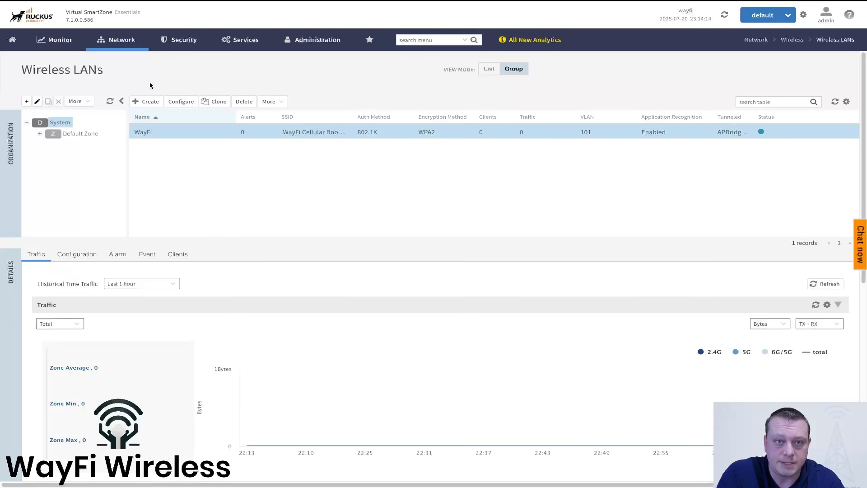
left_click(234, 43)
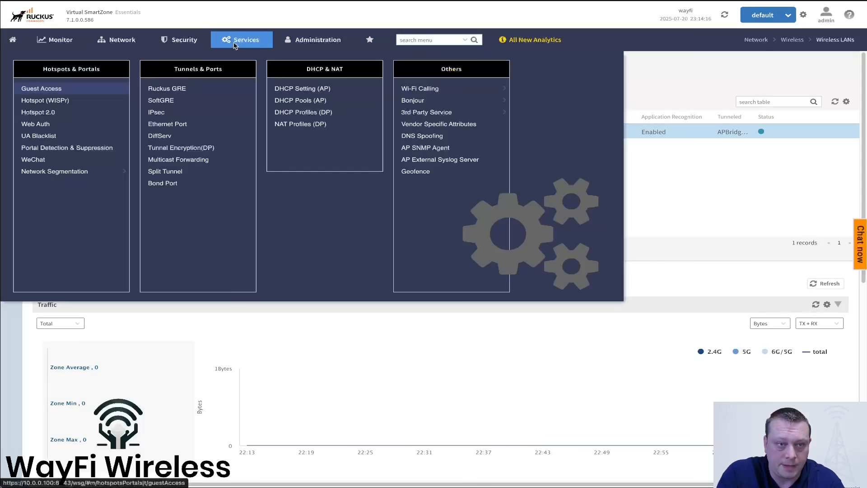
left_click(54, 112)
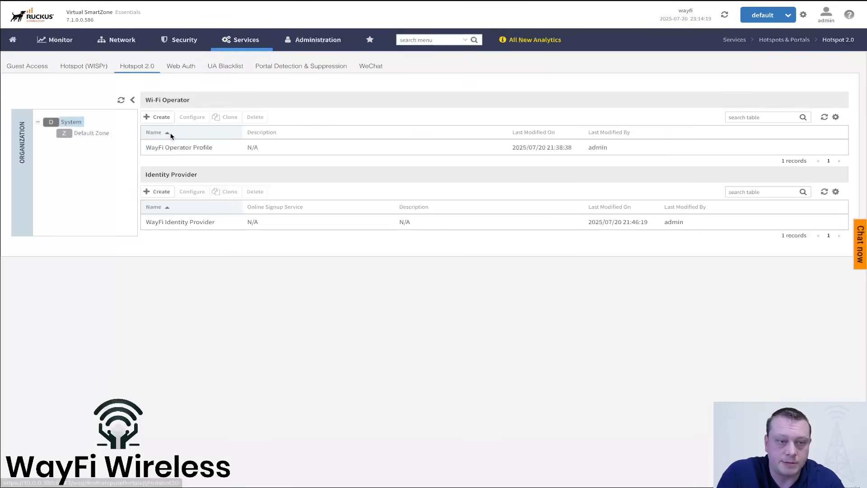
left_click(158, 226)
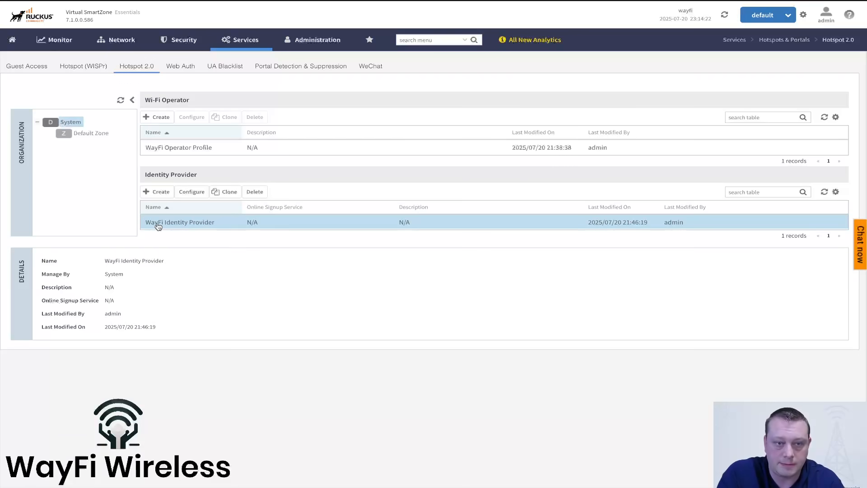
left_click(184, 196)
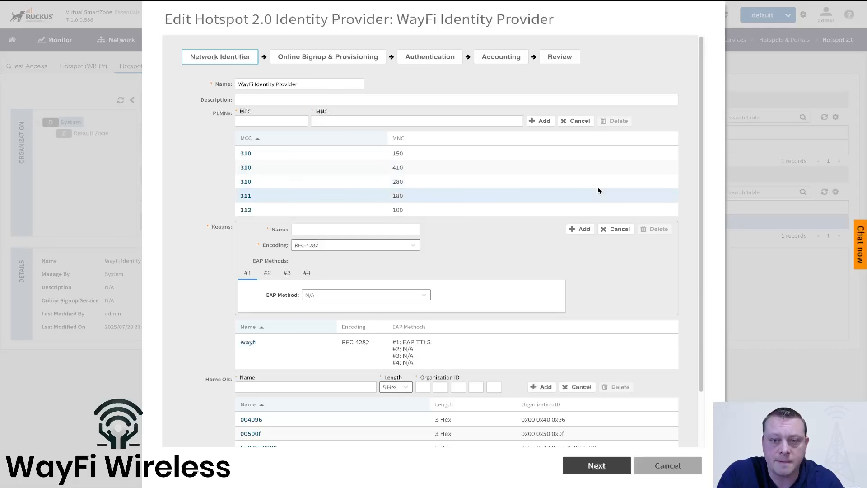
Review the identity provider's PLMNs, Home OIs and realms, selecting the wayfi realm entry.
scroll(598, 187, "down", 1)
scroll(597, 186, "up", 1)
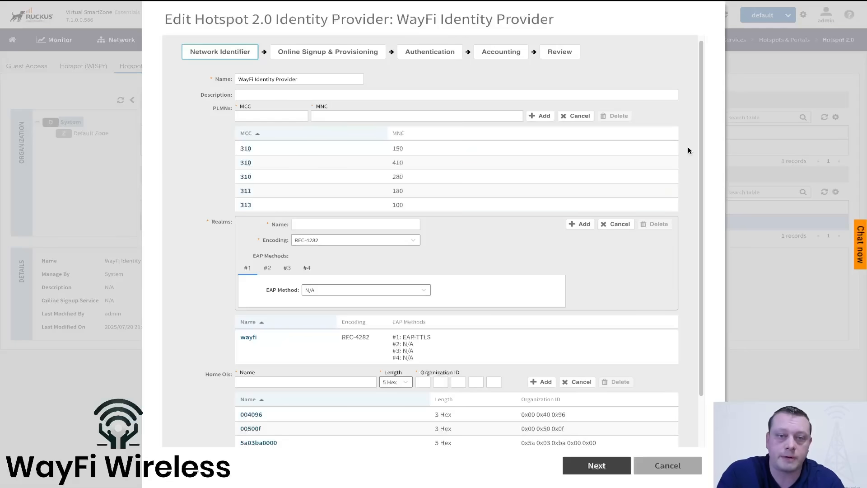
scroll(688, 147, "down", 1)
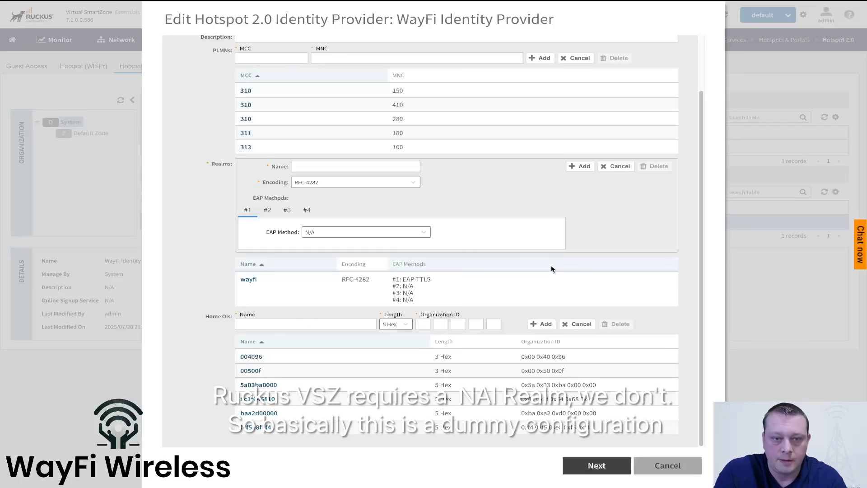
left_click(543, 284)
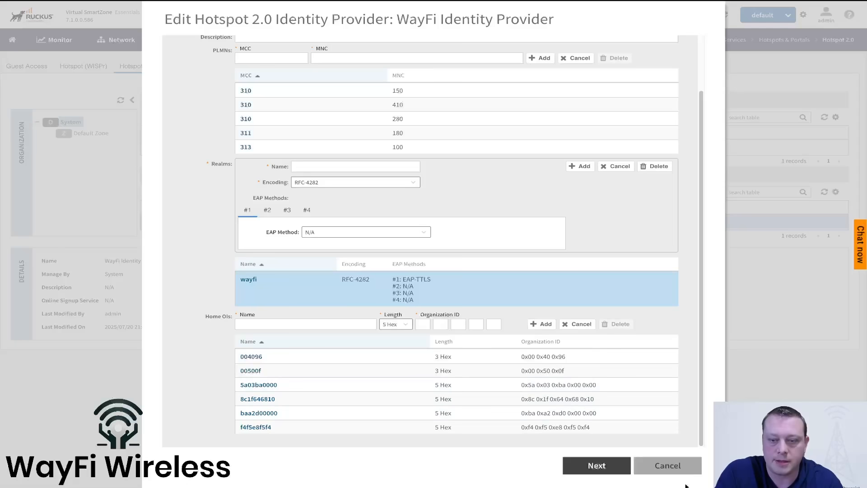
Advance the identity provider to its authentication settings and open the WayFi RADIUS service used by the No Match realm.
left_click(591, 468)
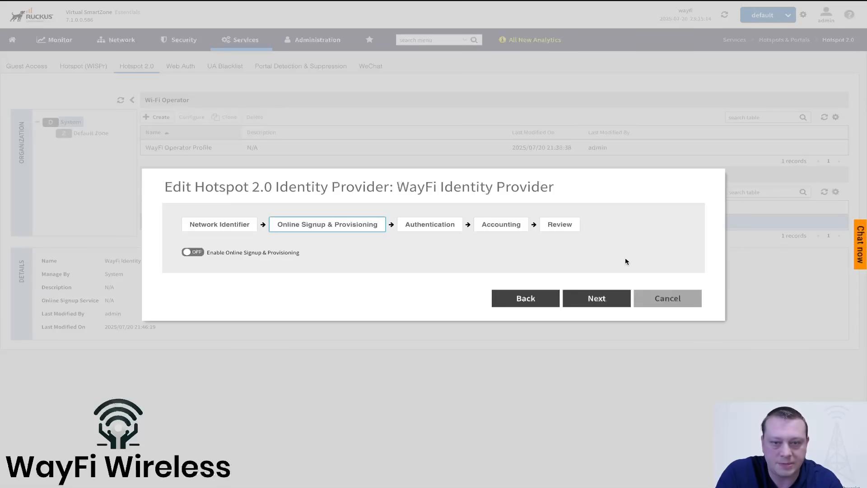
left_click(609, 291)
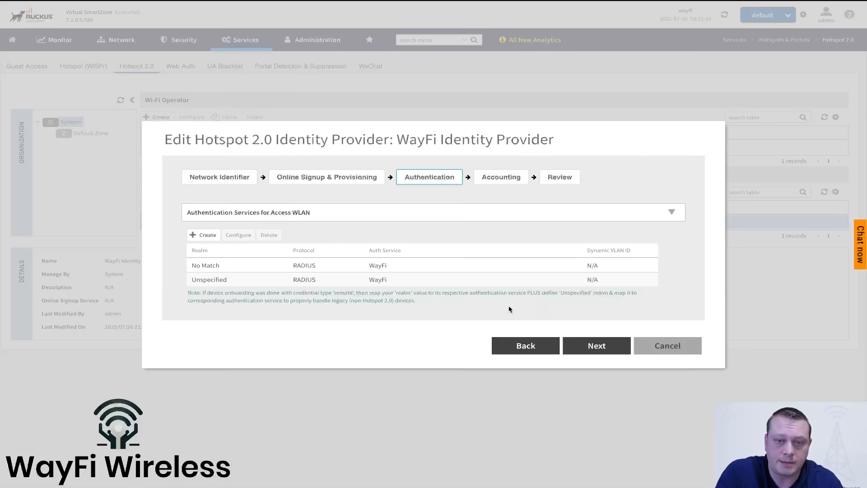
double_click(260, 271)
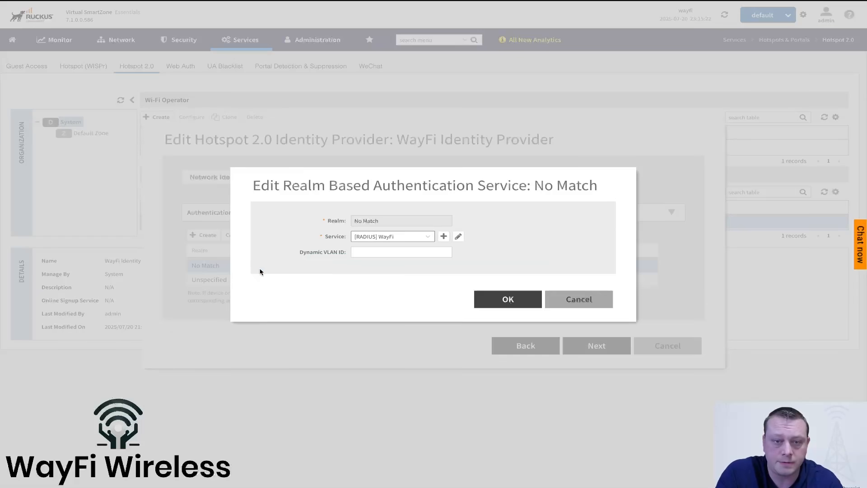
left_click(459, 236)
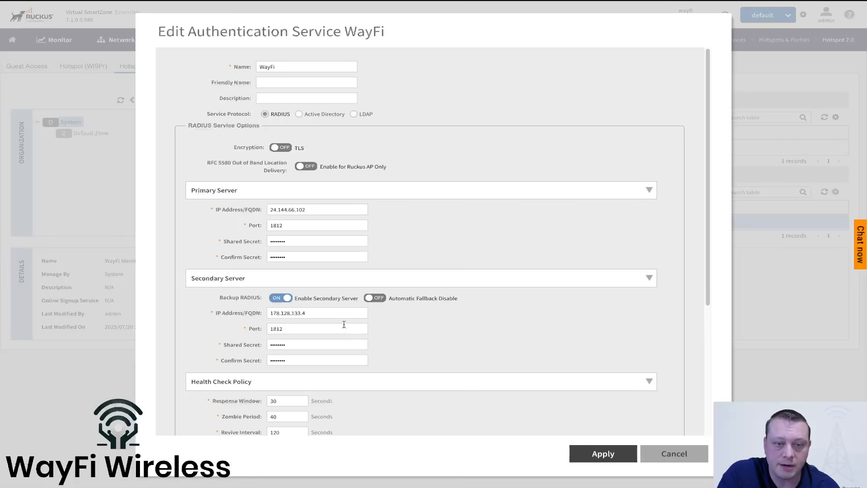
Review the WayFi authentication service's primary and secondary servers, health check policy and rate limiting, closing it without saving.
scroll(412, 331, "down", 3)
scroll(413, 331, "down", 1)
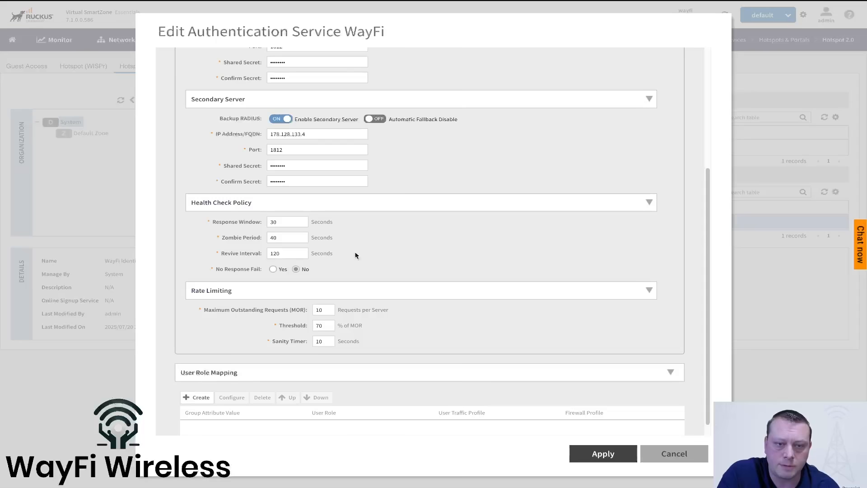
scroll(356, 256, "down", 1)
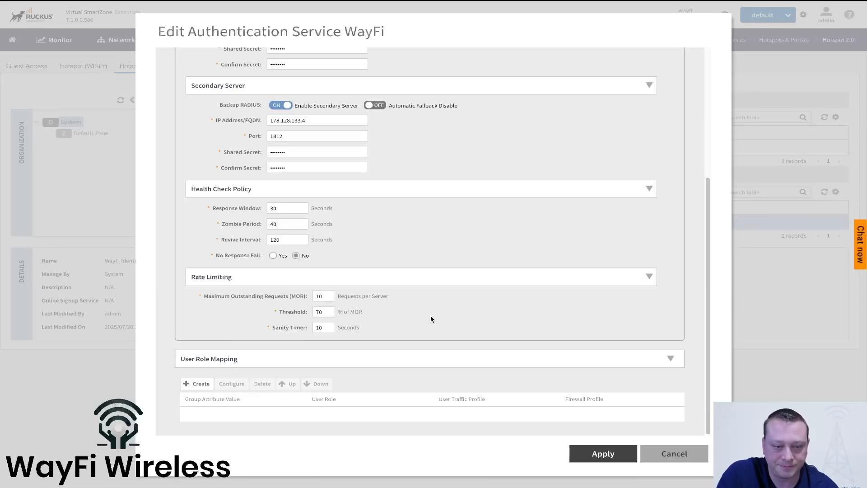
scroll(521, 347, "up", 5)
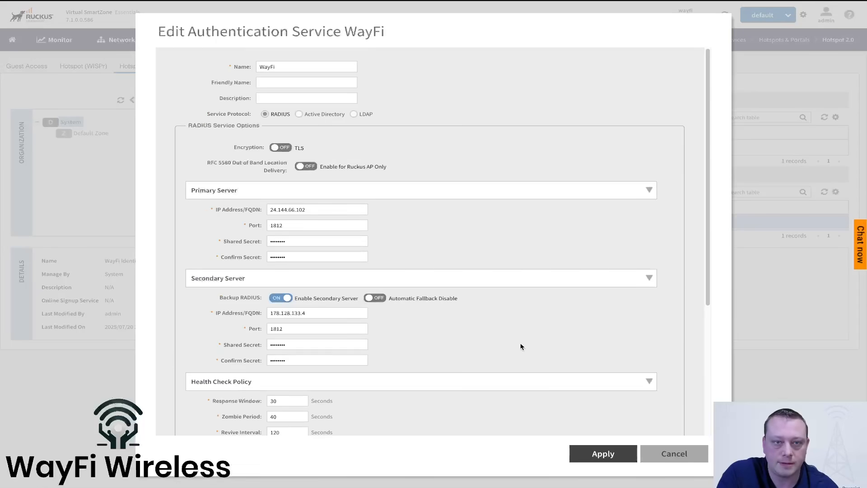
left_click(653, 454)
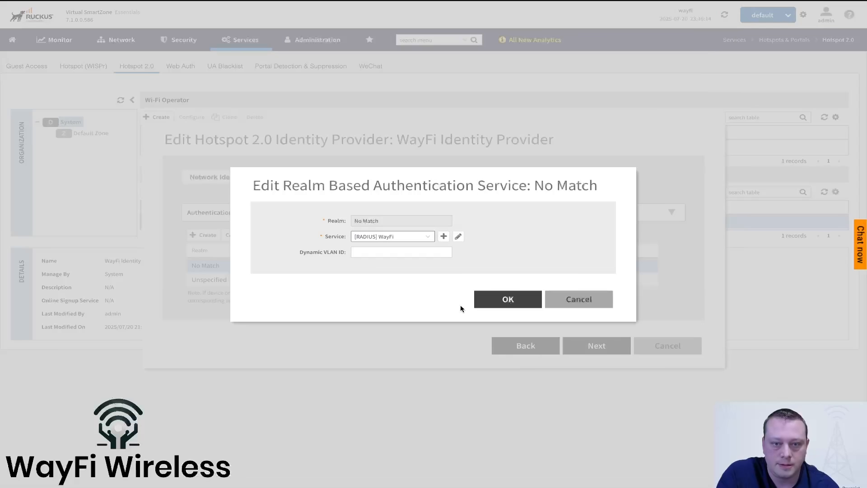
Close the No Match authentication mapping unchanged, advance to the accounting settings, and open the WayFi Accounting service used by the No Match realm.
left_click(563, 302)
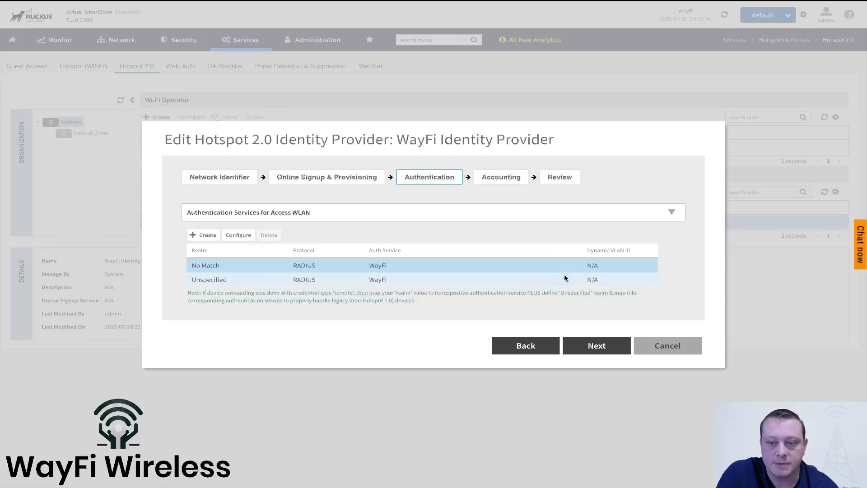
left_click(596, 347)
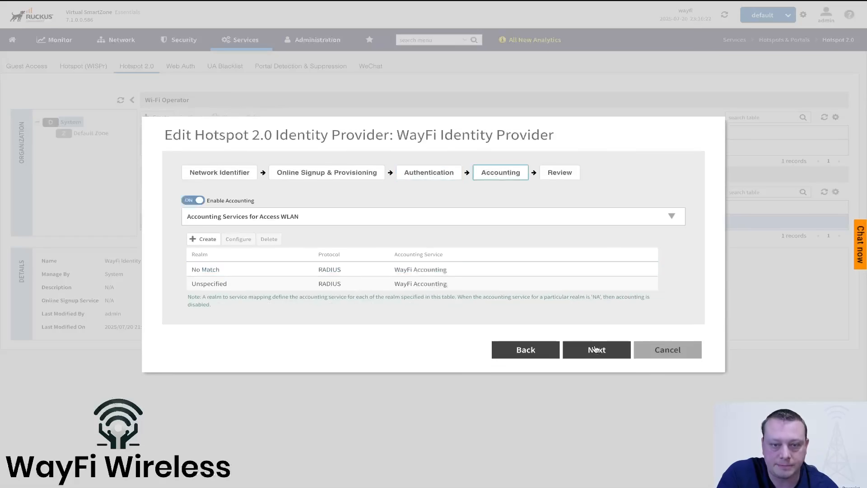
double_click(369, 271)
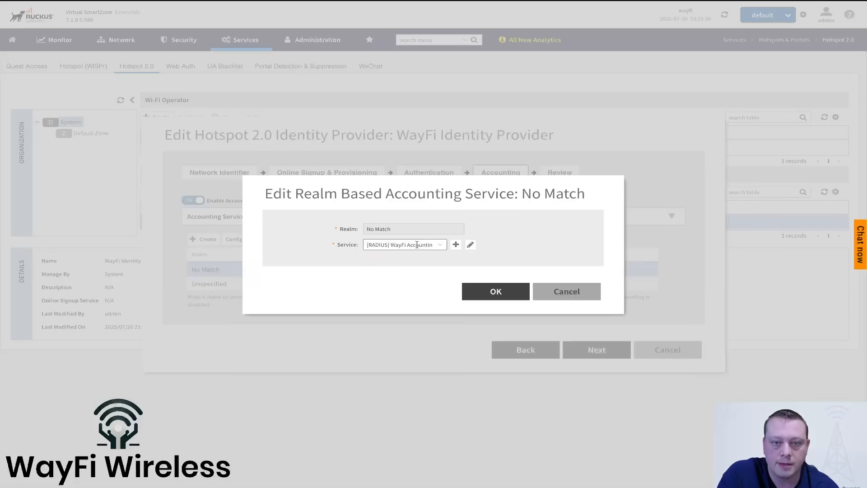
left_click(470, 244)
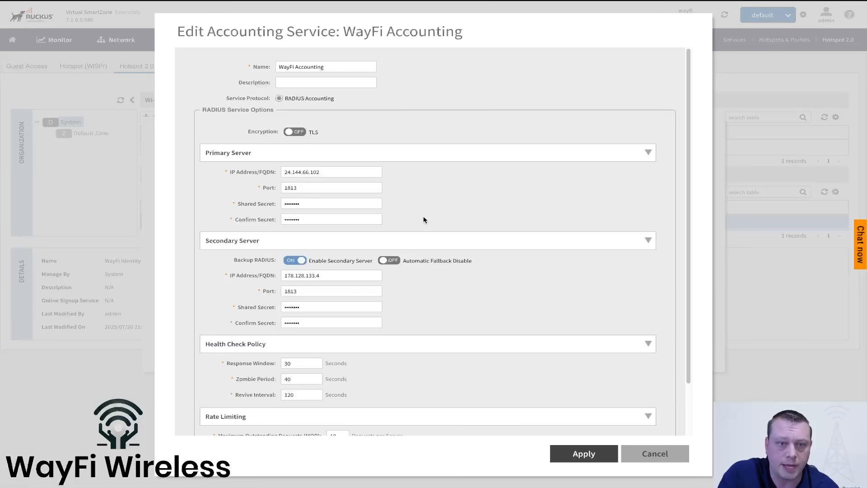
Review the WayFi Accounting service's primary and secondary servers, health check policy and rate limiting, closing it and the realm mapping without saving.
left_click(374, 189)
left_click(423, 195)
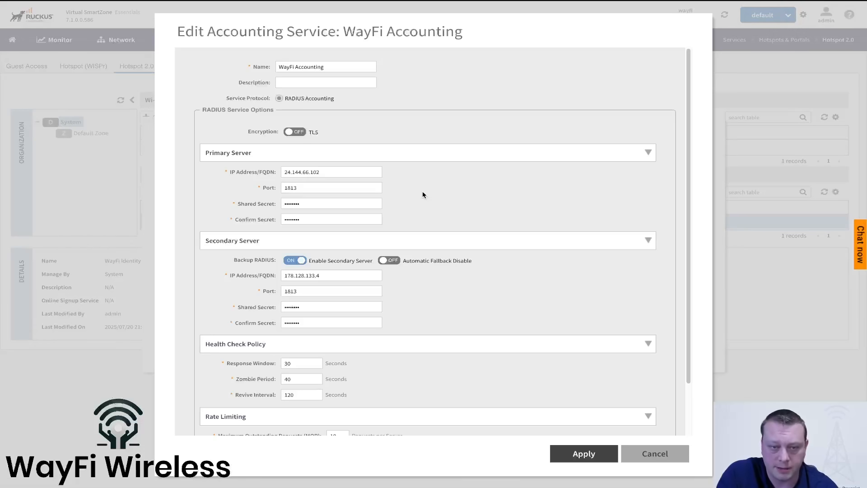
scroll(431, 338, "down", 3)
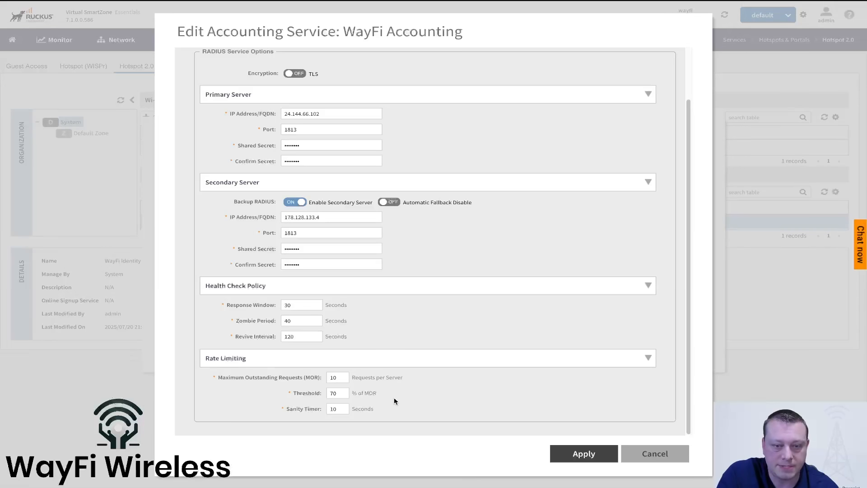
scroll(394, 401, "up", 3)
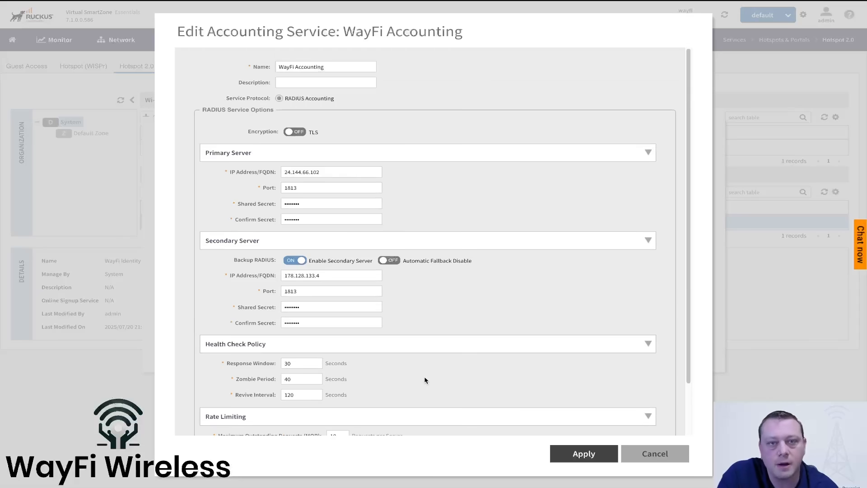
left_click(639, 458)
left_click(565, 291)
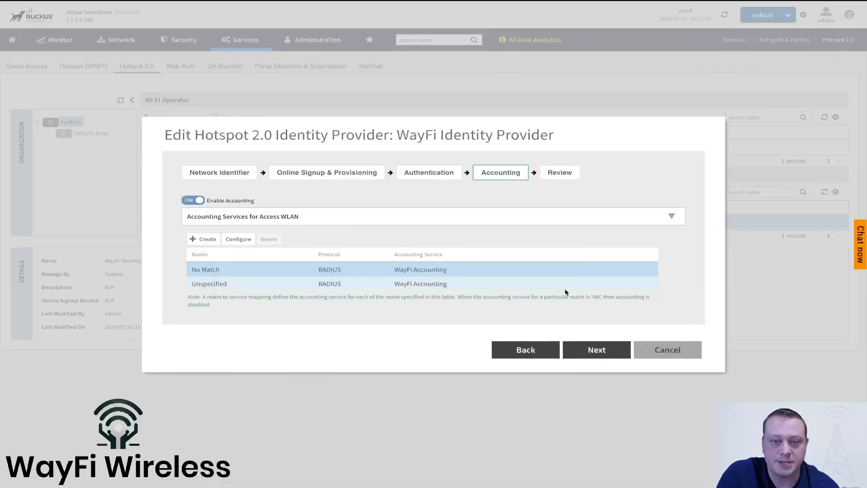
Advance to the identity provider's review summary, check its PLMNs, realms, Home OIs and service mappings, and save the WayFi Identity Provider.
left_click(596, 351)
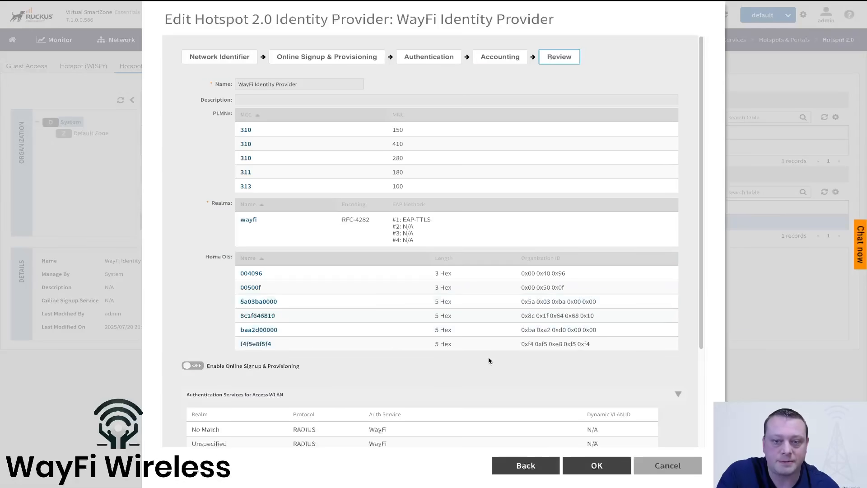
scroll(482, 364, "down", 1)
scroll(482, 368, "up", 1)
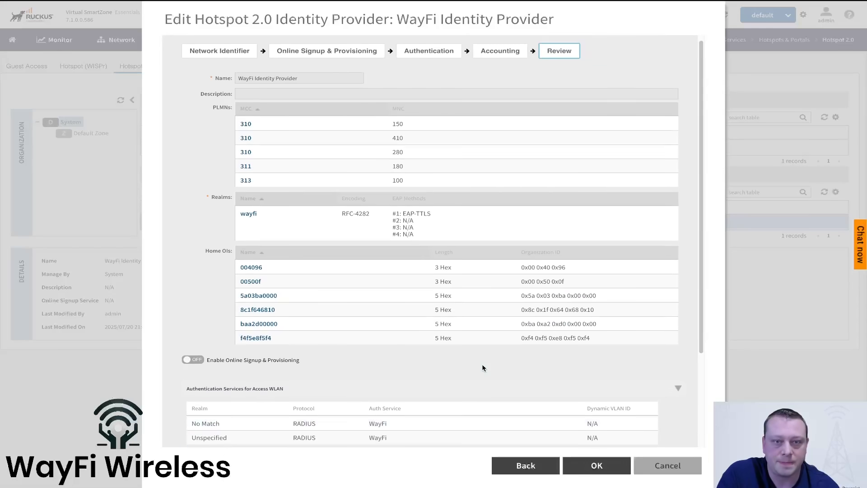
scroll(481, 368, "down", 1)
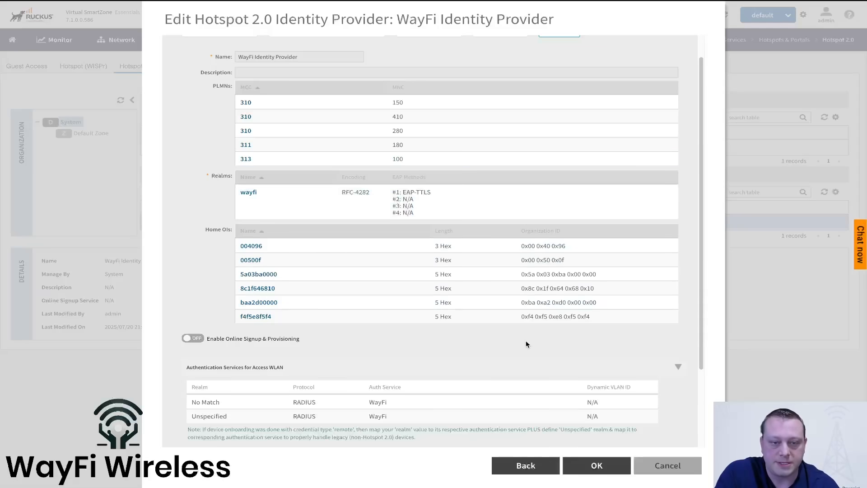
scroll(526, 341, "down", 1)
scroll(526, 344, "down", 1)
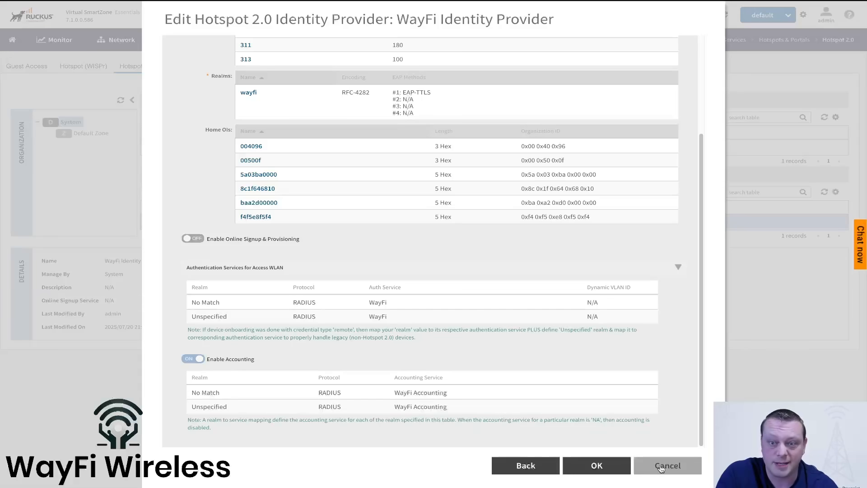
left_click(611, 471)
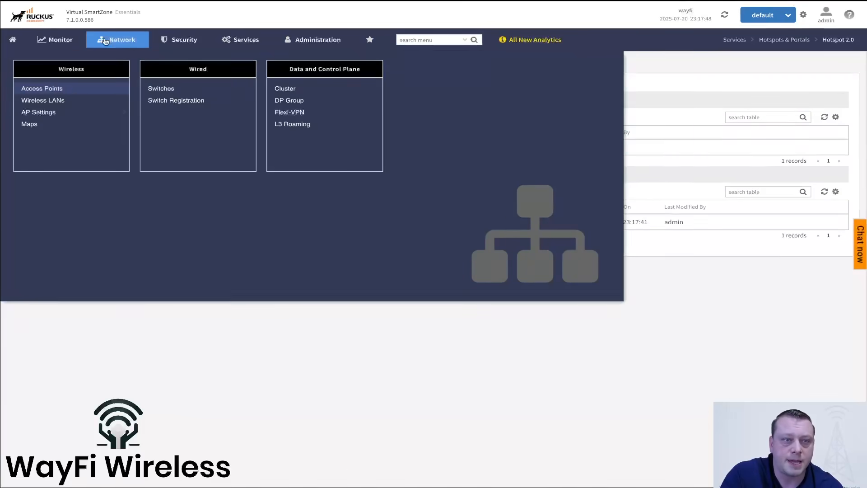
Go to the Wireless LANs list and select the WayFi WLAN.
left_click(107, 40)
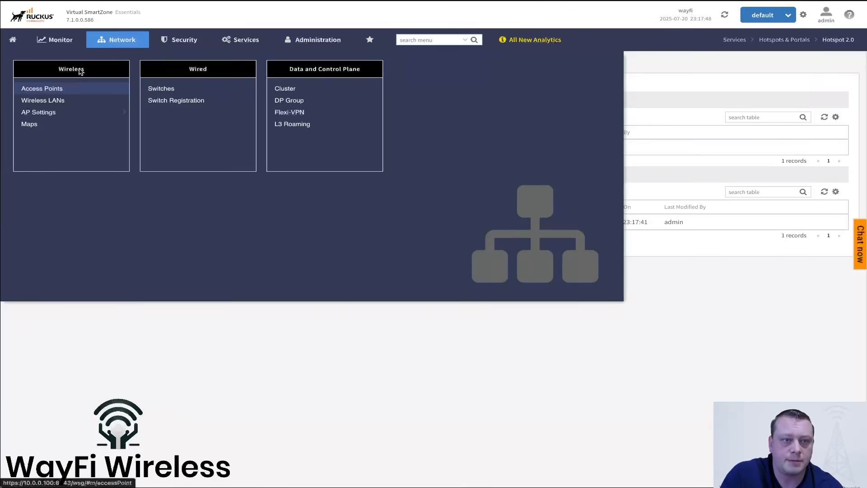
left_click(50, 101)
left_click(322, 135)
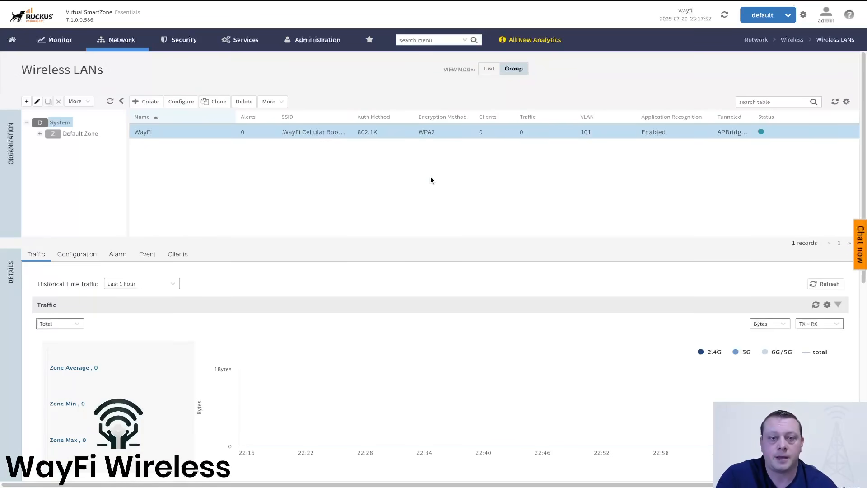